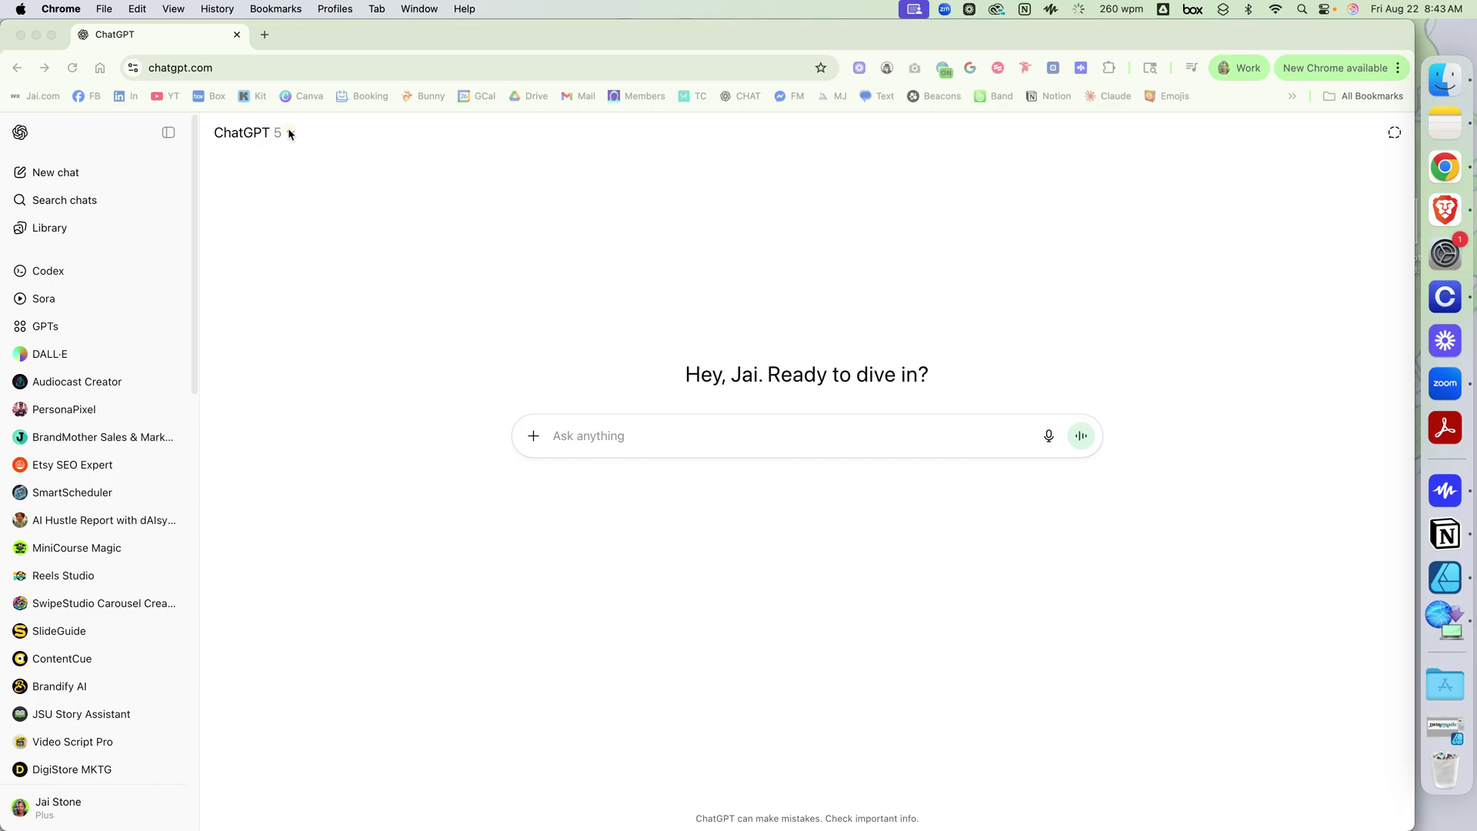
# Glance at the model list, then bring the browser window back into focus.
pyautogui.click(289, 135)
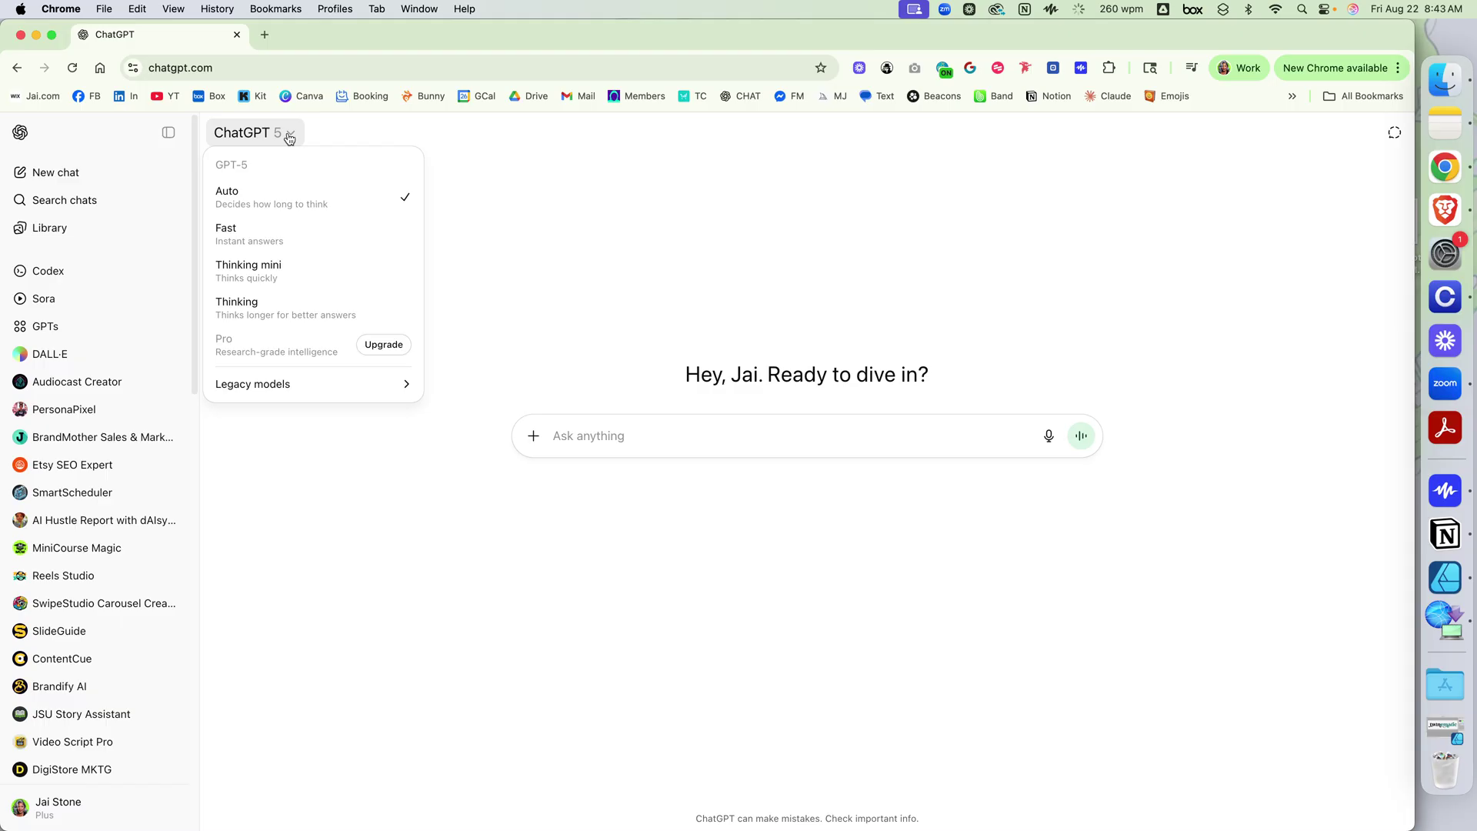
pyautogui.click(510, 308)
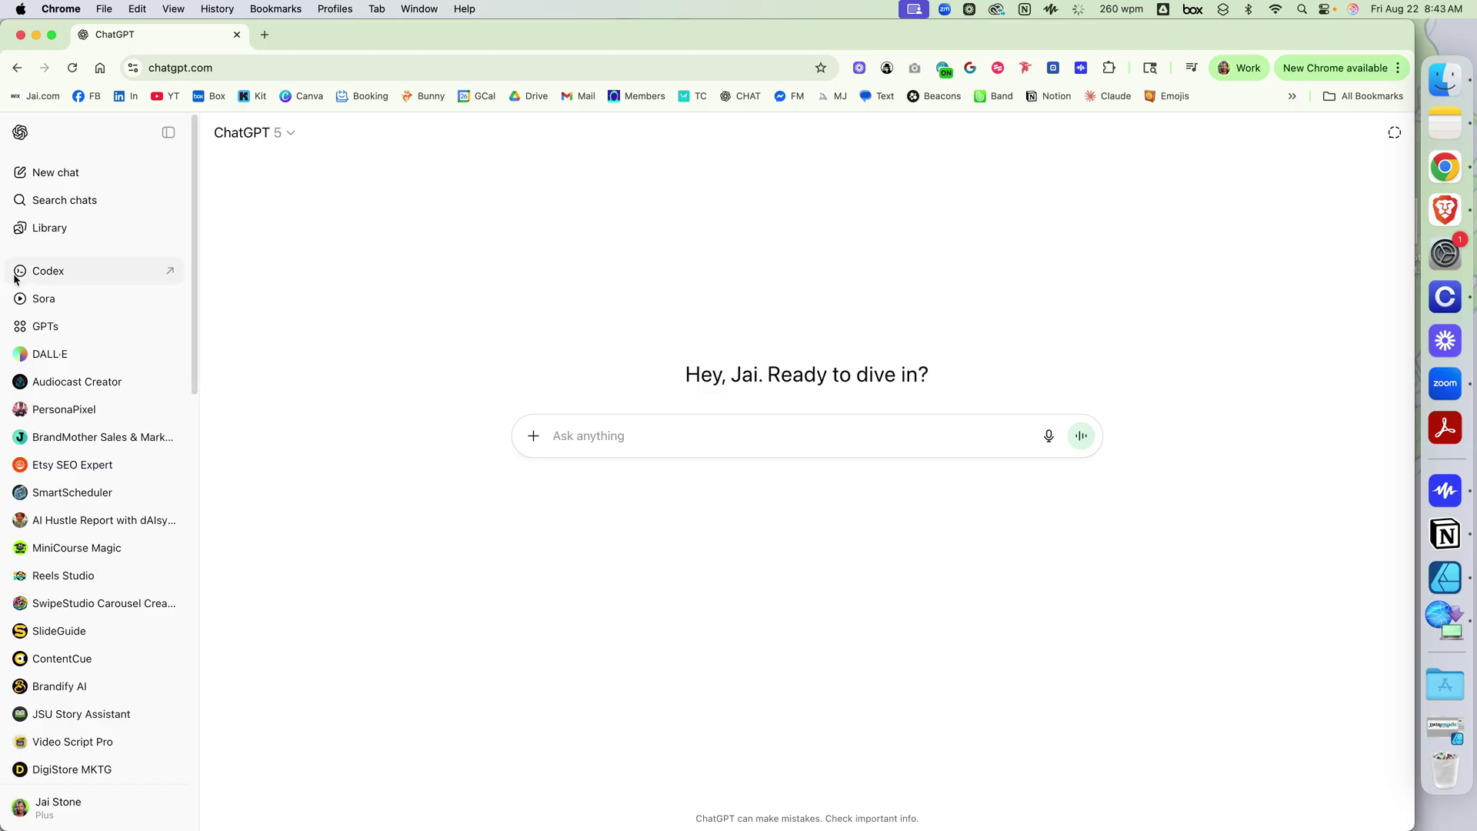
pyautogui.click(31, 192)
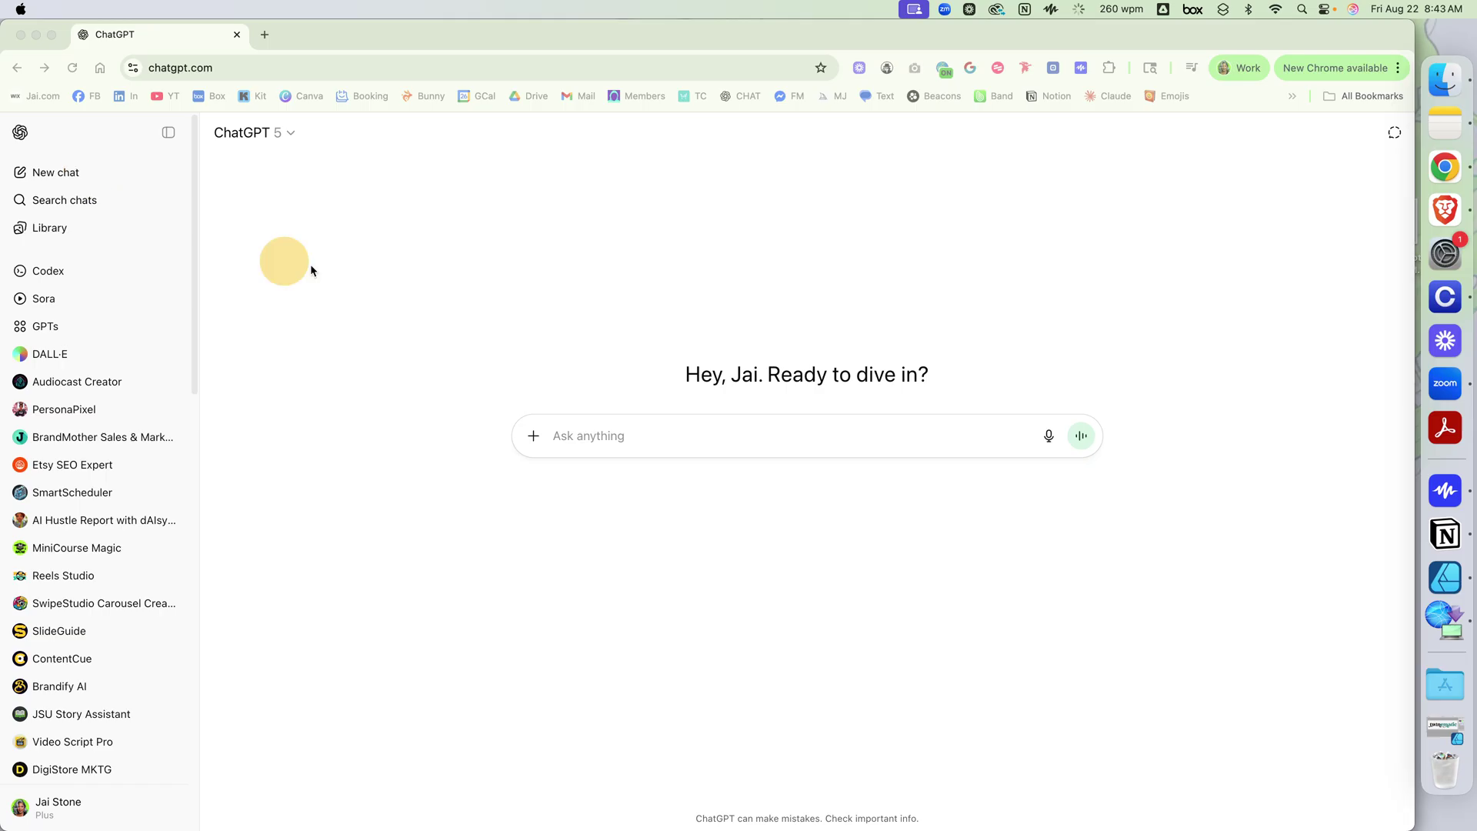
pyautogui.click(443, 256)
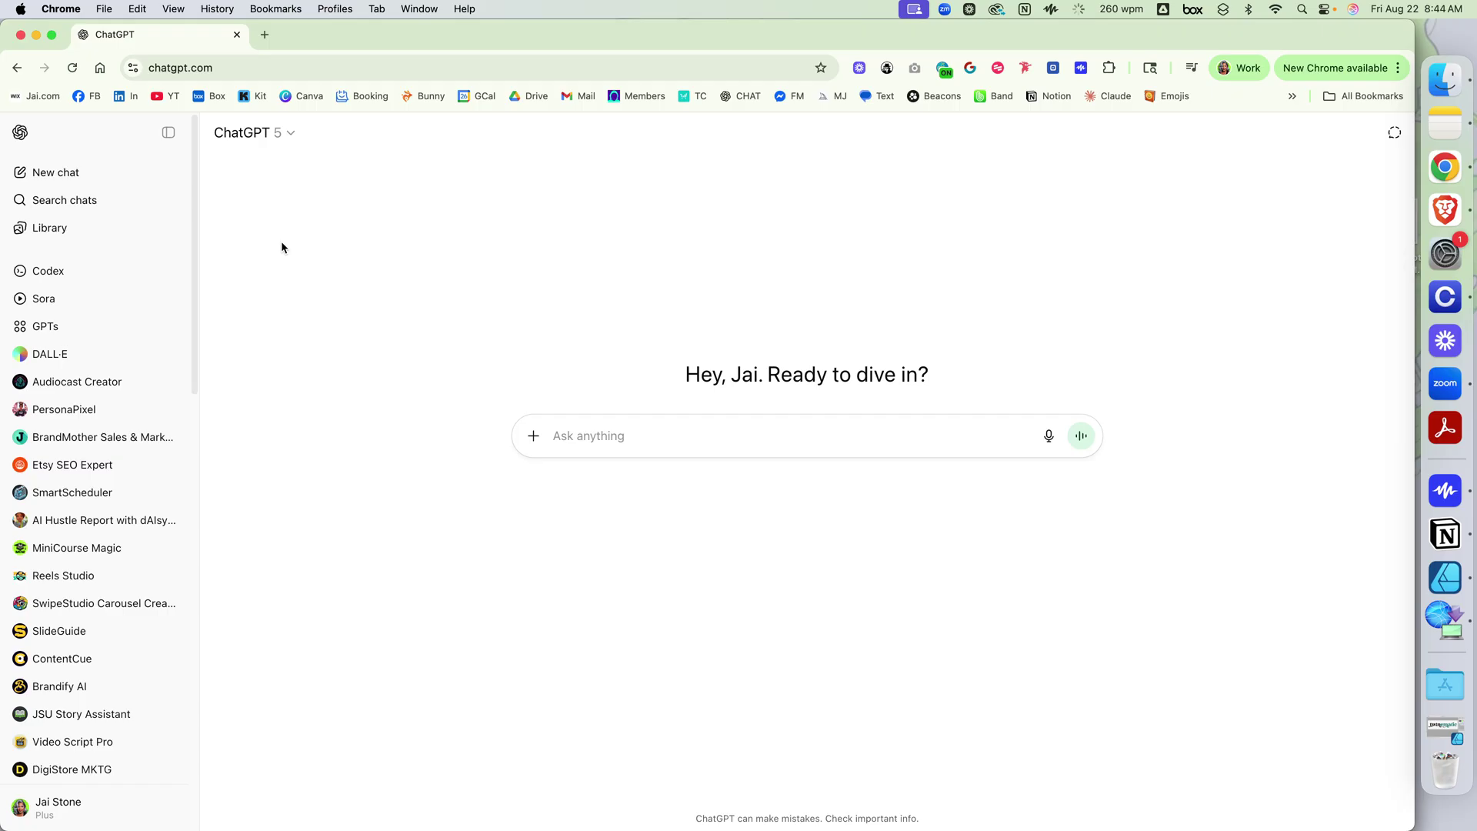
# Review the ChatGPT customization personality options, keeping Cynic, and close customization.
pyautogui.click(97, 816)
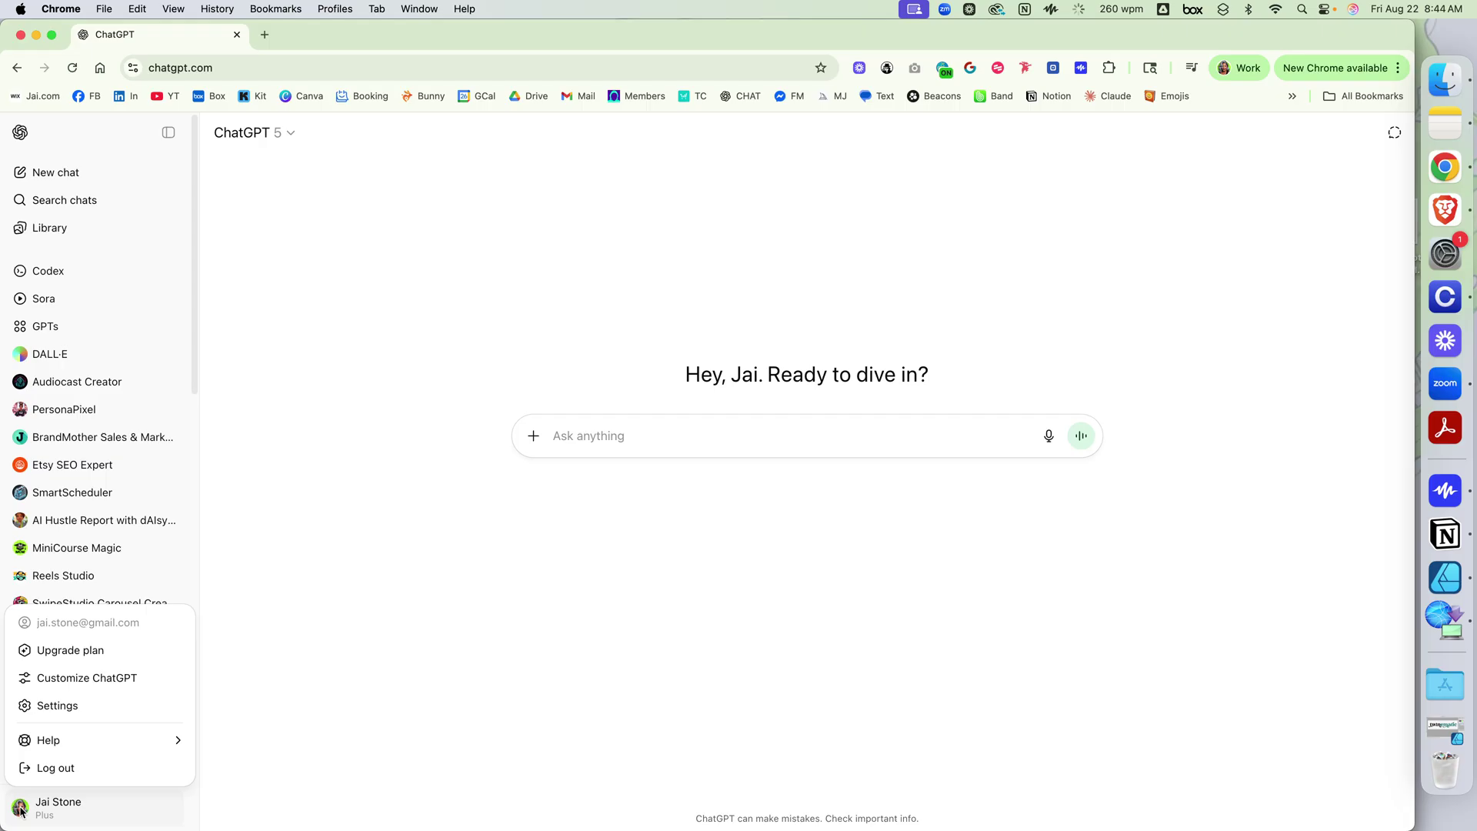
pyautogui.click(73, 678)
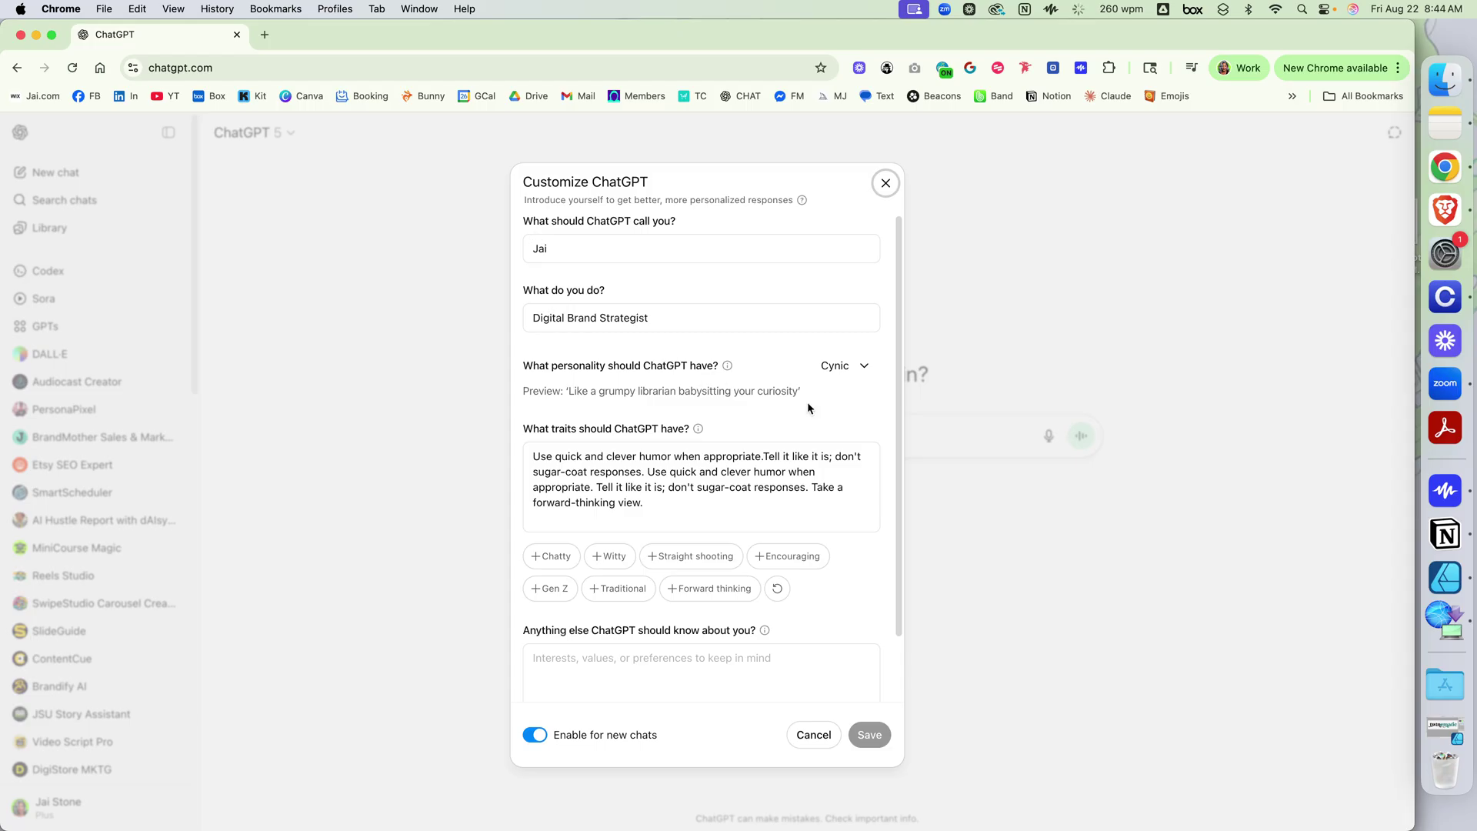
pyautogui.scroll(-1, 806, 404)
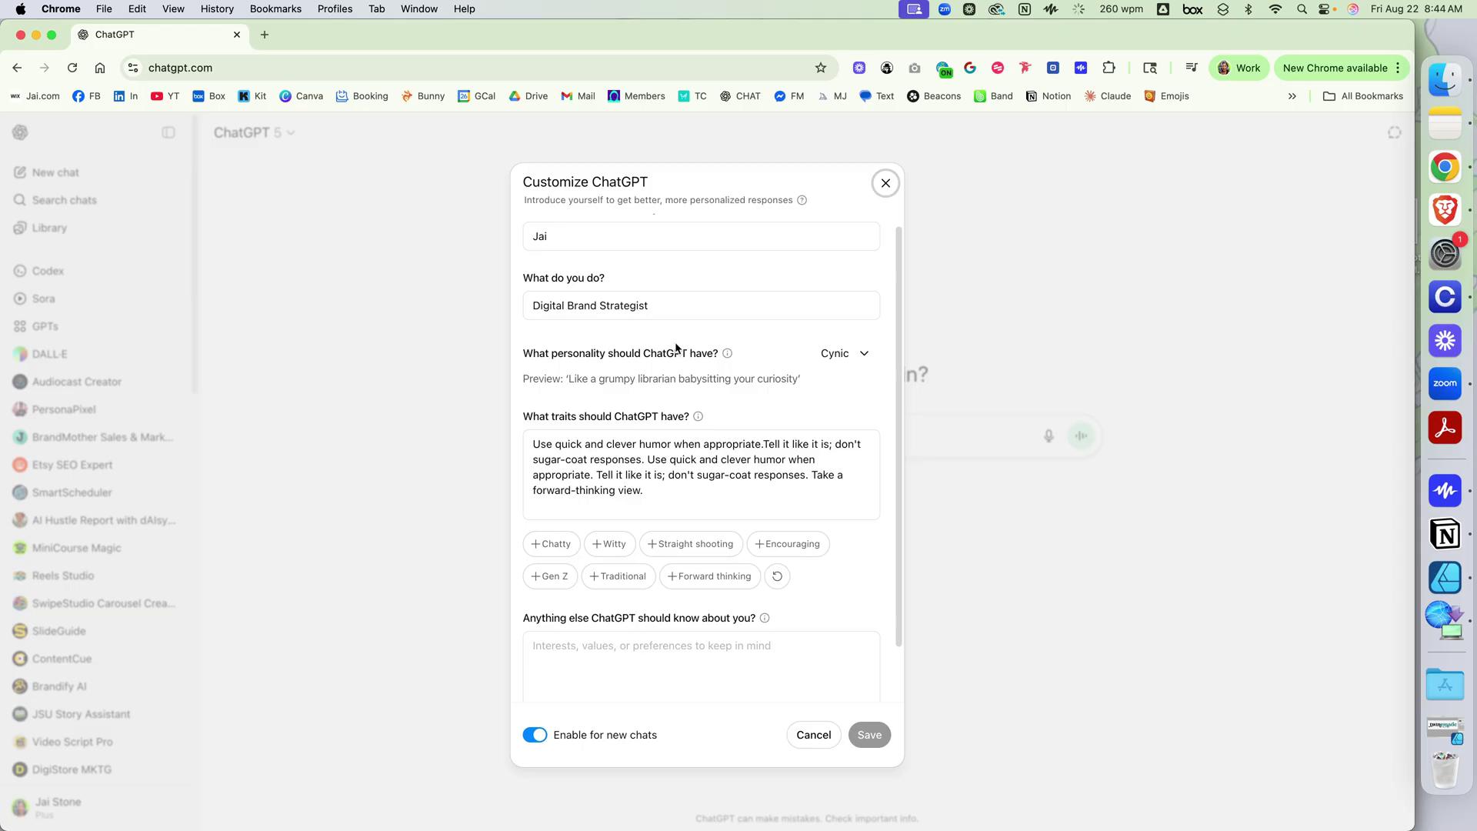
pyautogui.click(862, 354)
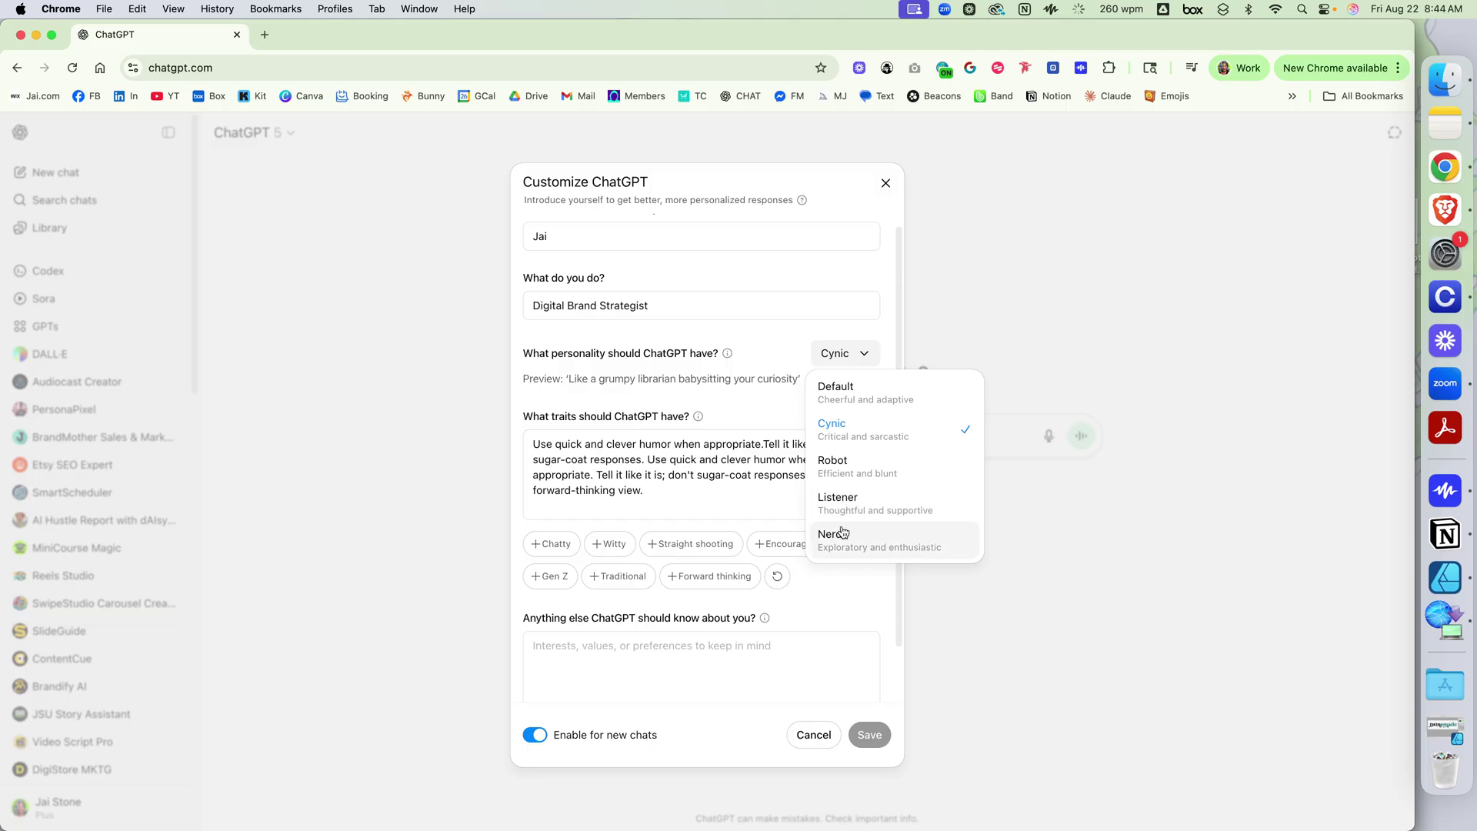
pyautogui.click(782, 269)
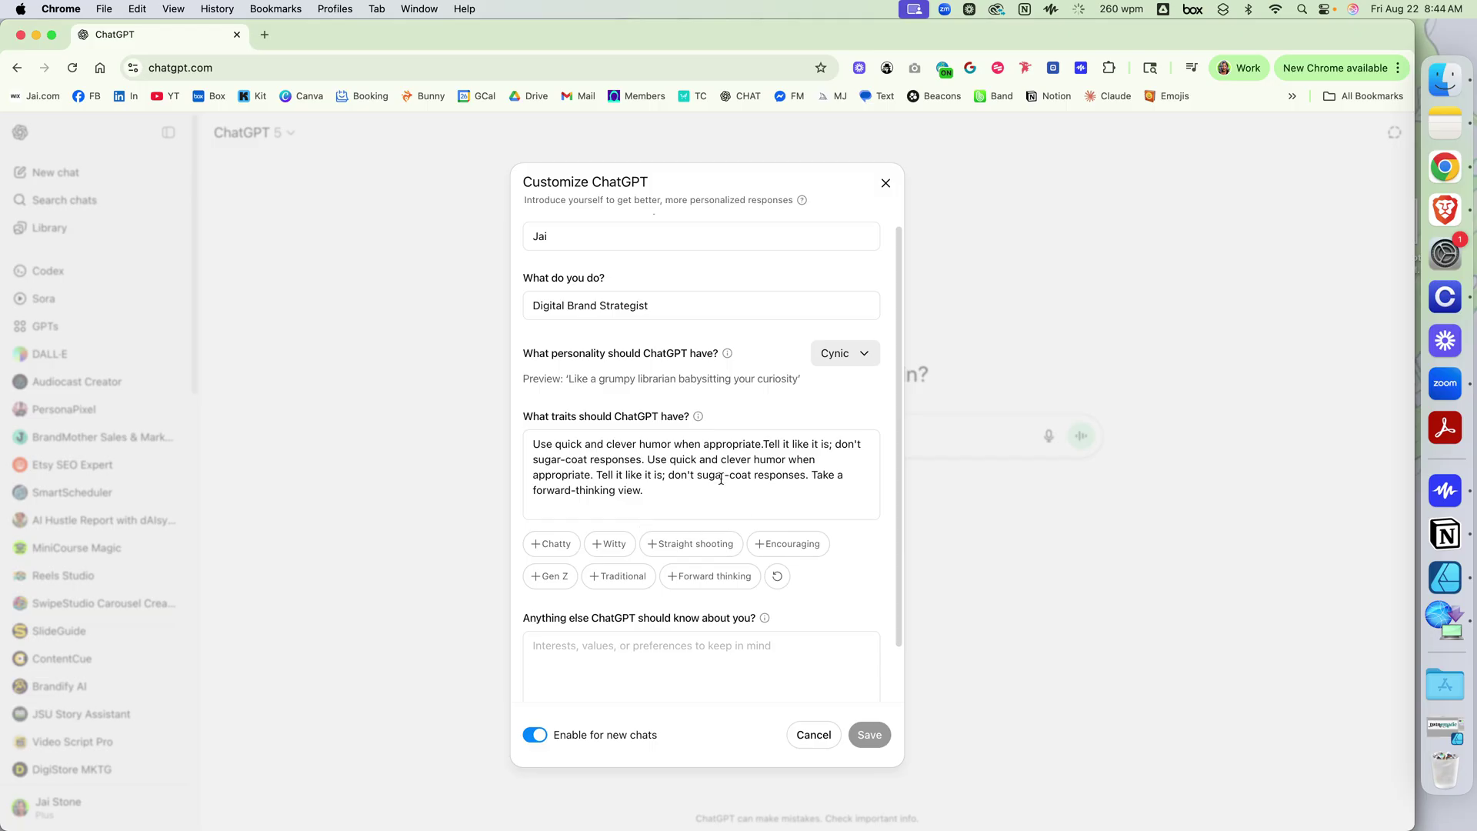
pyautogui.click(887, 185)
# Open Settings from the account menu and close it again.
pyautogui.click(61, 809)
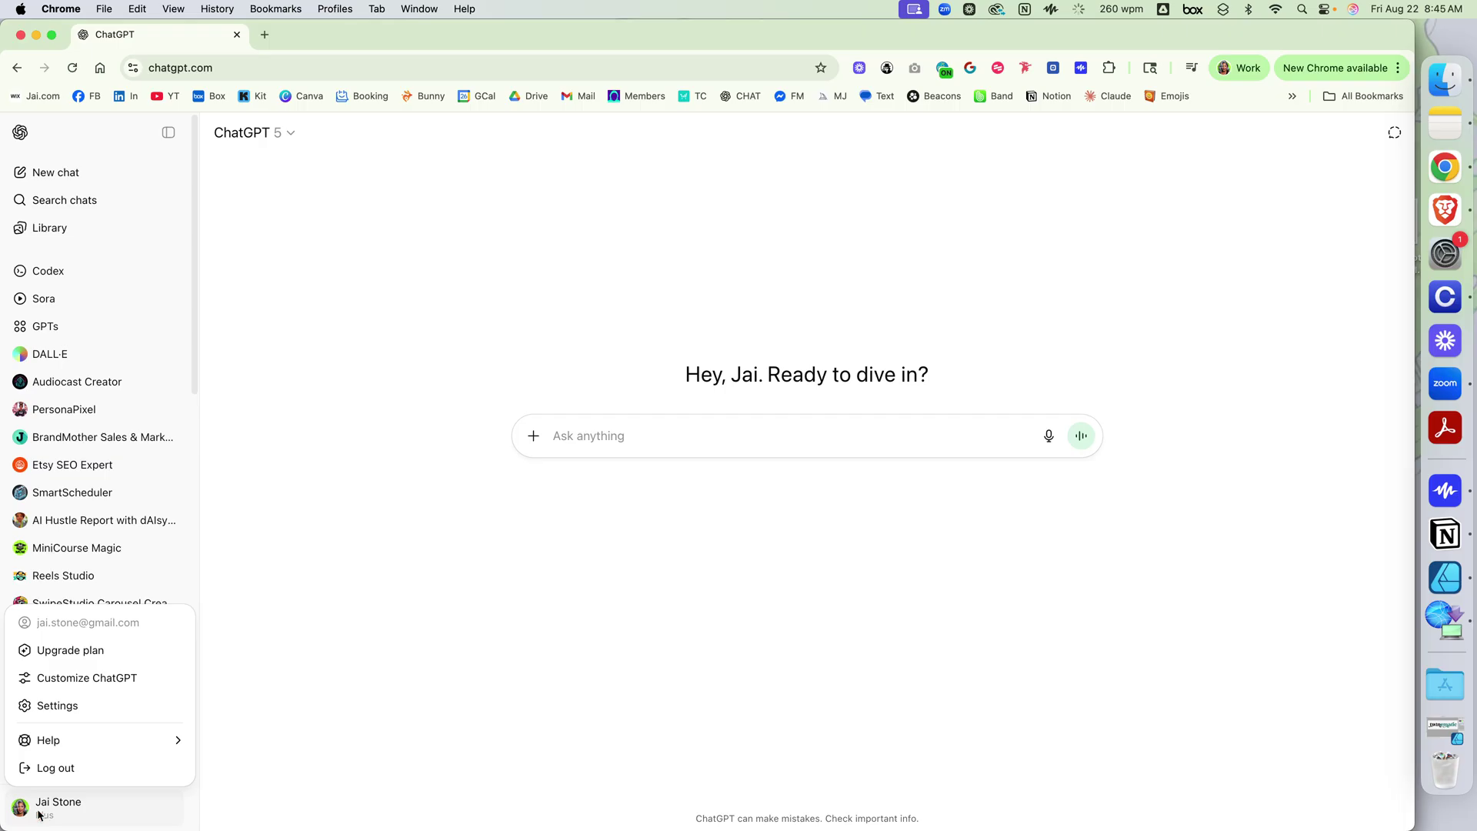
pyautogui.click(63, 704)
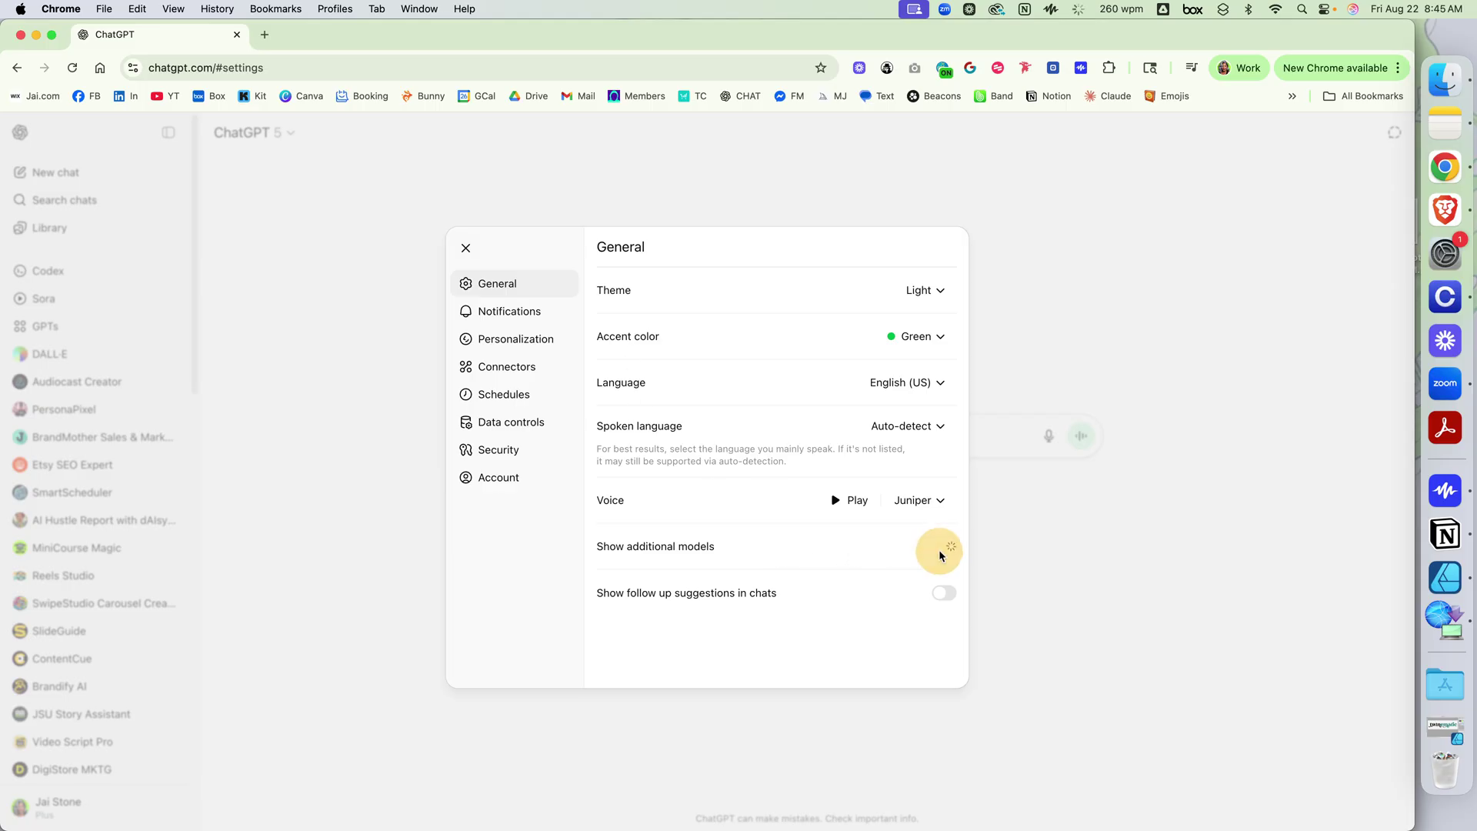
pyautogui.click(465, 248)
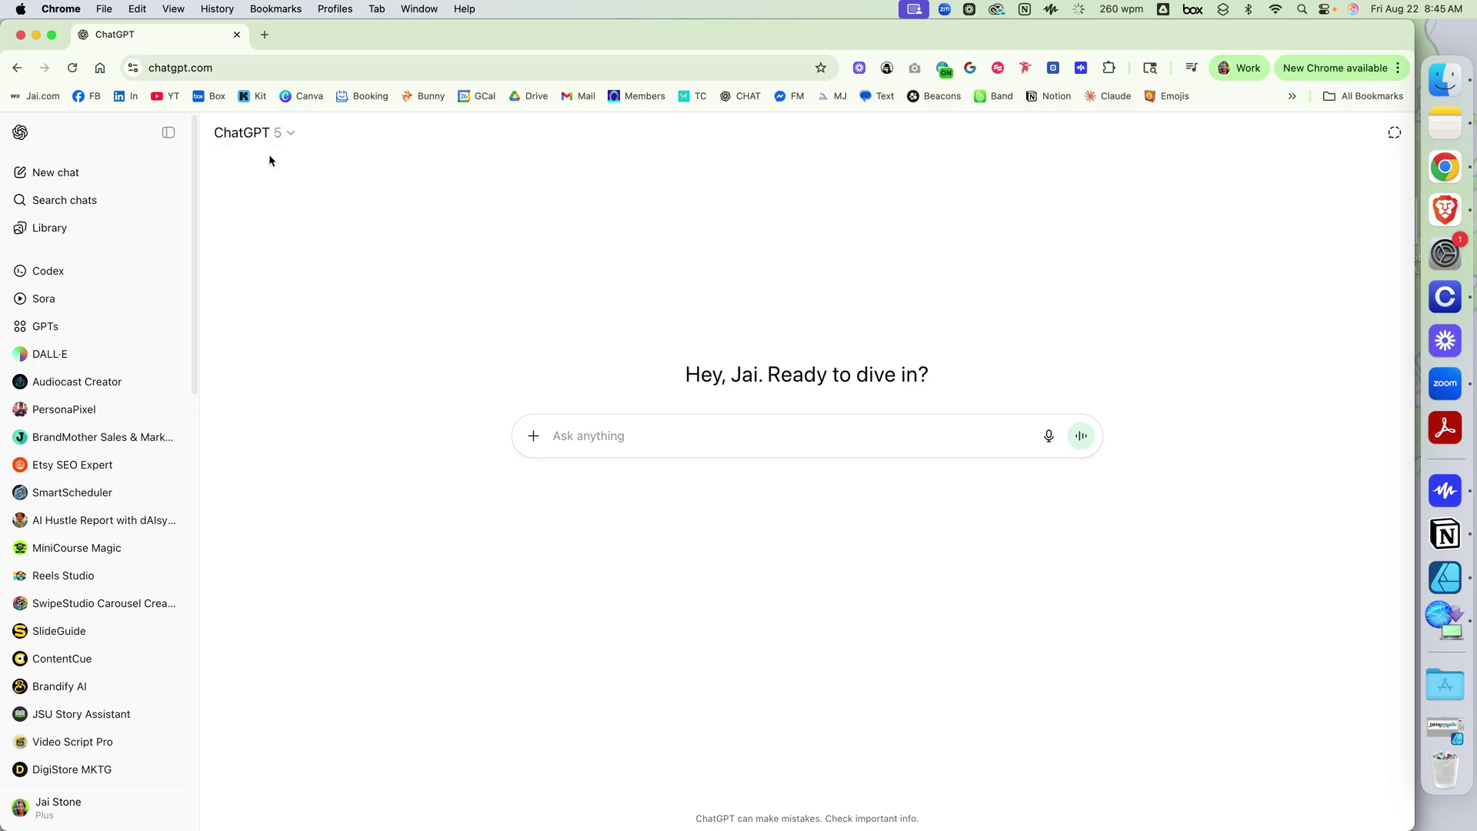
# Dismiss the Notion password prompt and check Legacy models, which lists only GPT-4o.
pyautogui.click(291, 134)
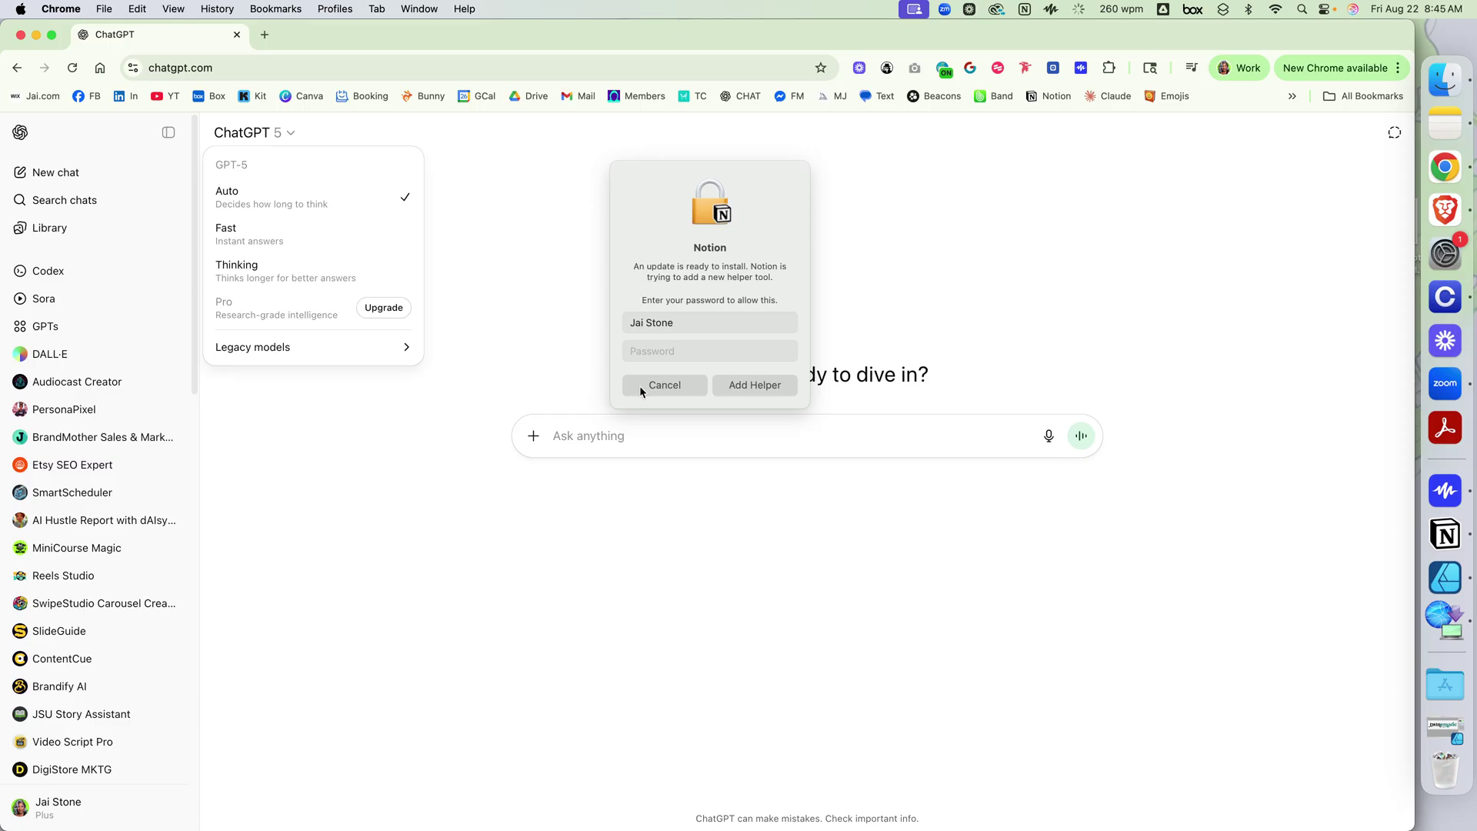
pyautogui.click(664, 385)
pyautogui.click(369, 288)
pyautogui.click(246, 132)
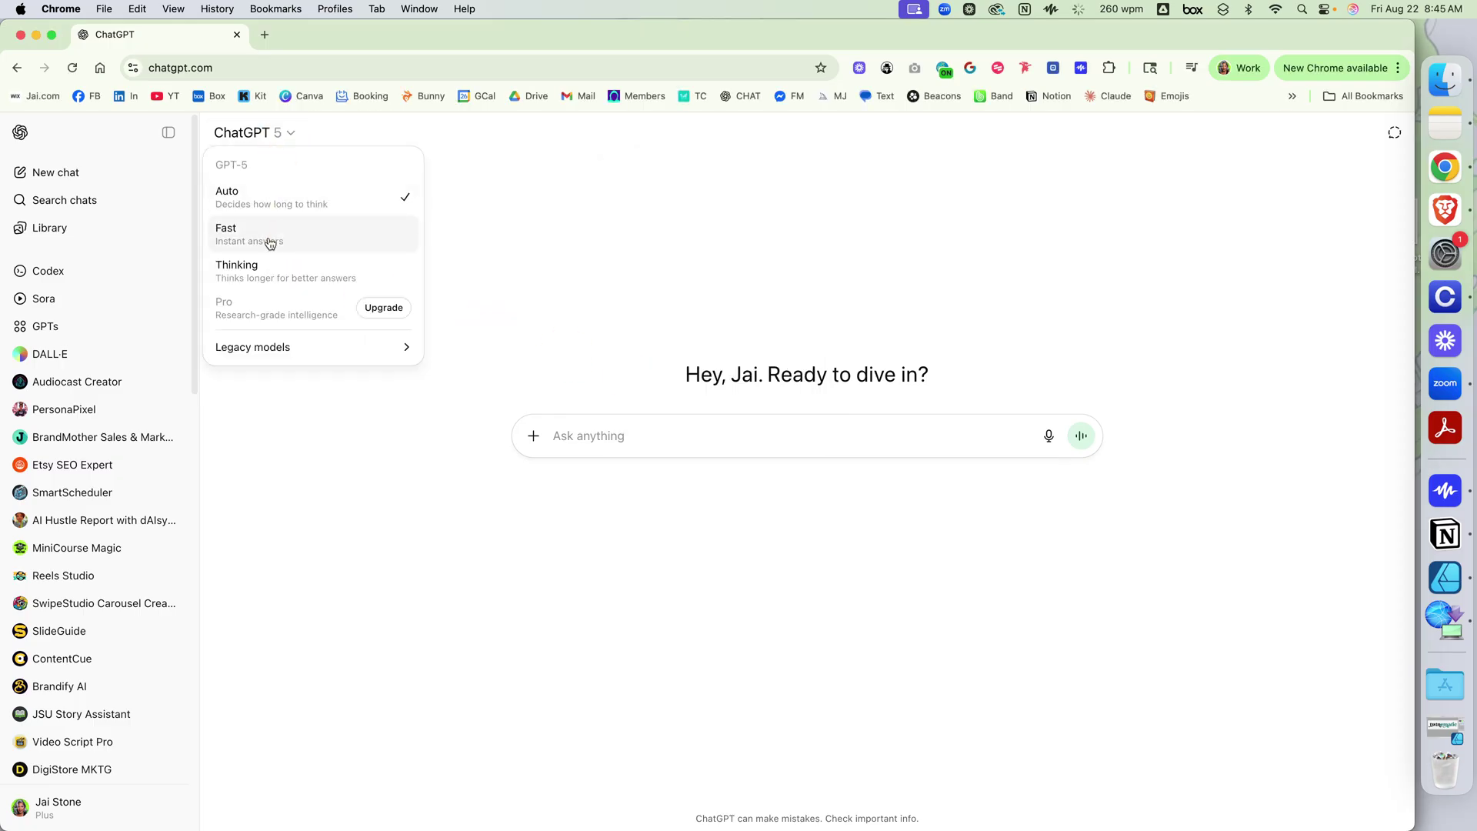
pyautogui.moveTo(249, 352)
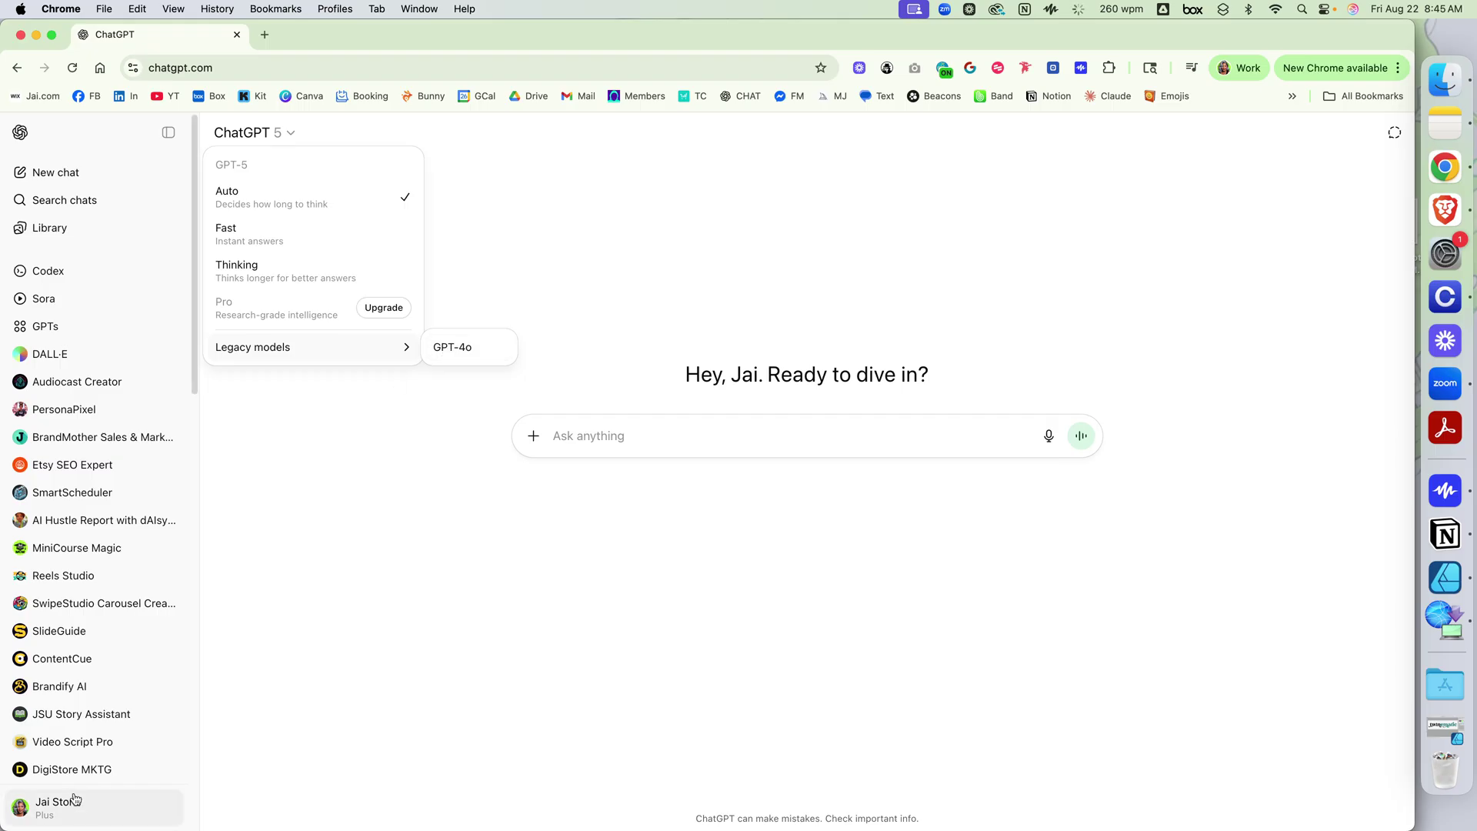
# Turn on Show additional models in Settings > General, then close Settings.
pyautogui.click(46, 806)
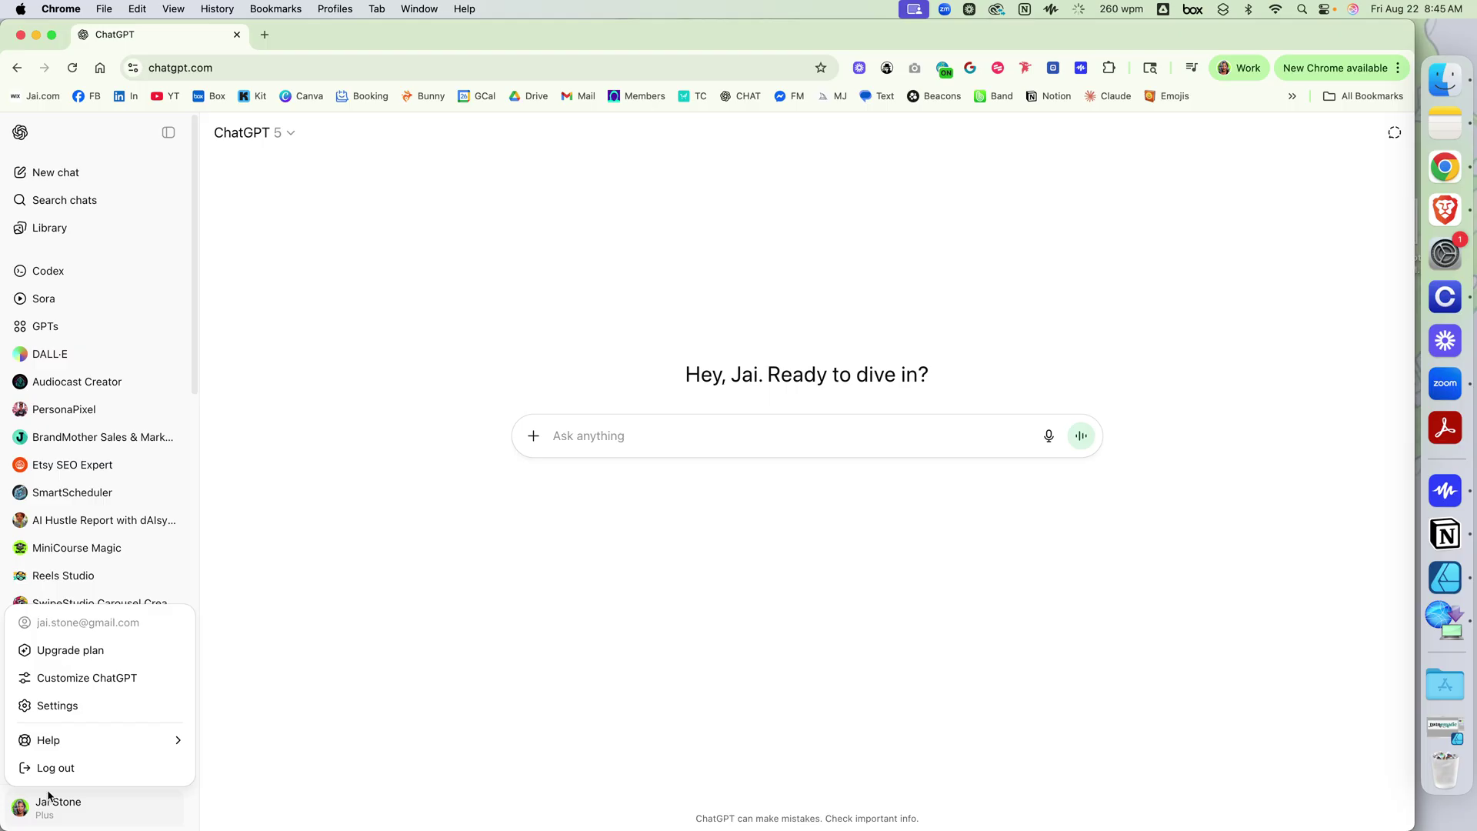
pyautogui.click(63, 704)
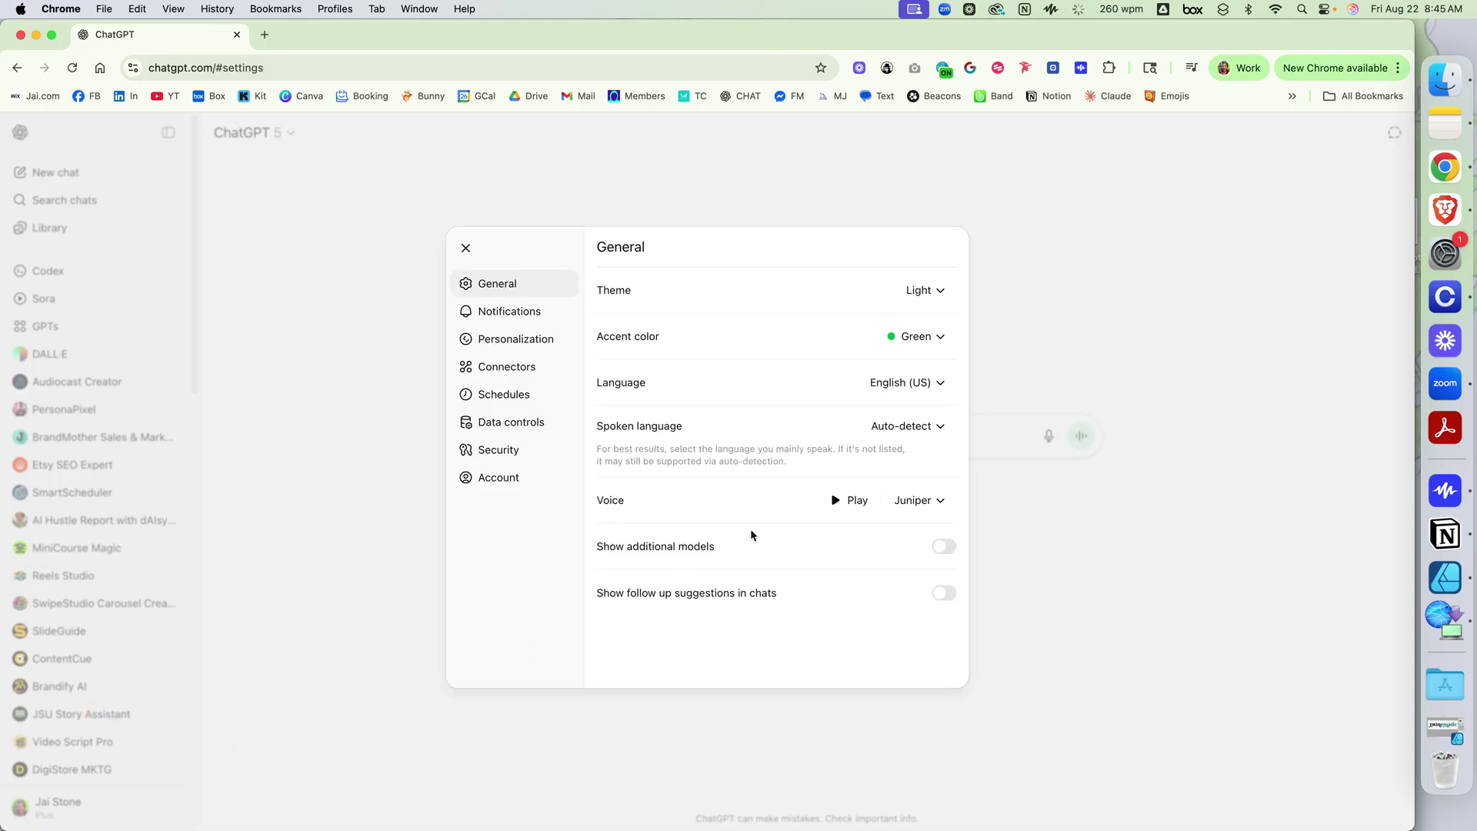
pyautogui.click(947, 549)
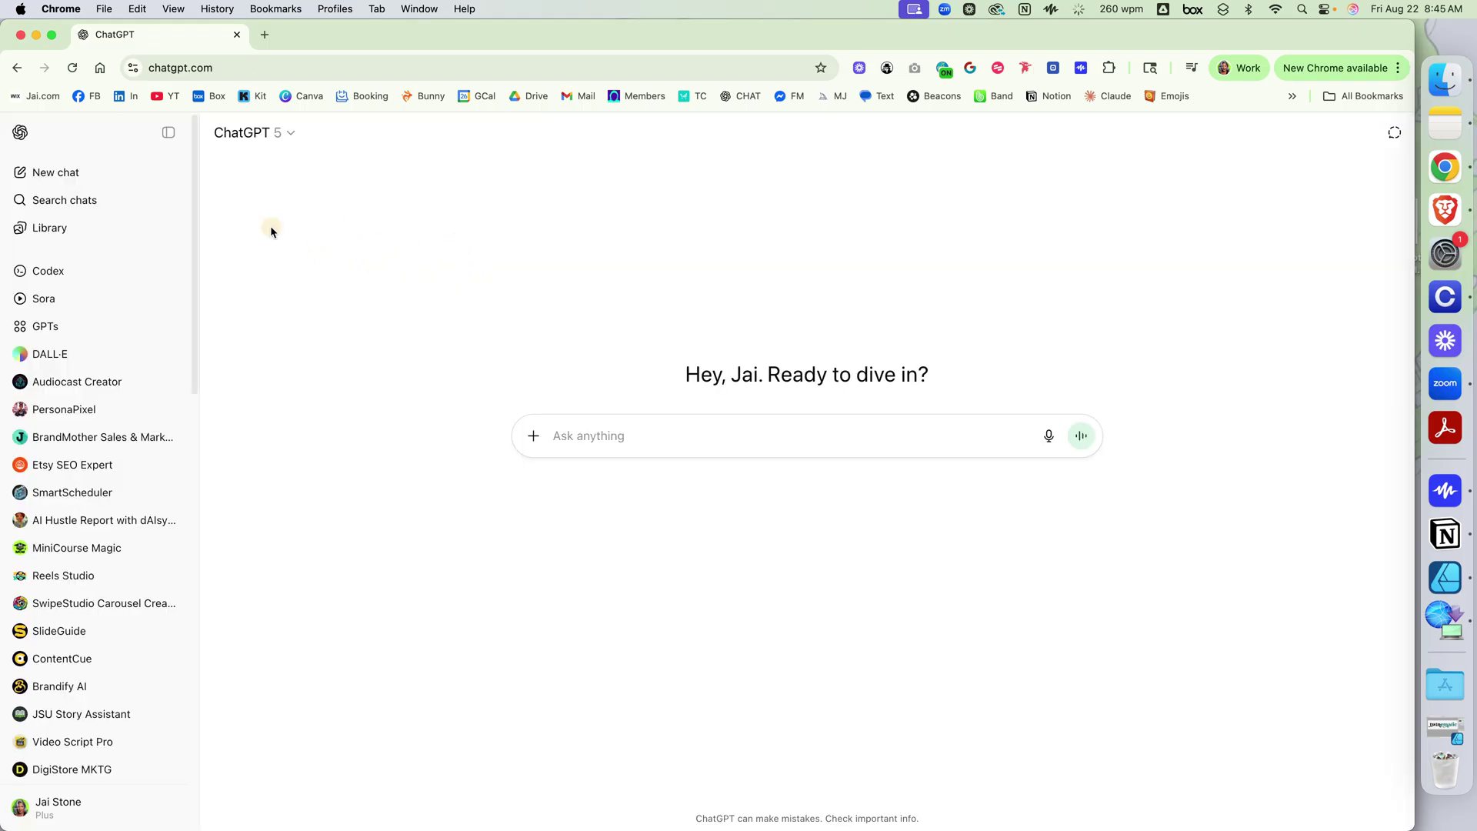
pyautogui.click(466, 248)
pyautogui.click(302, 234)
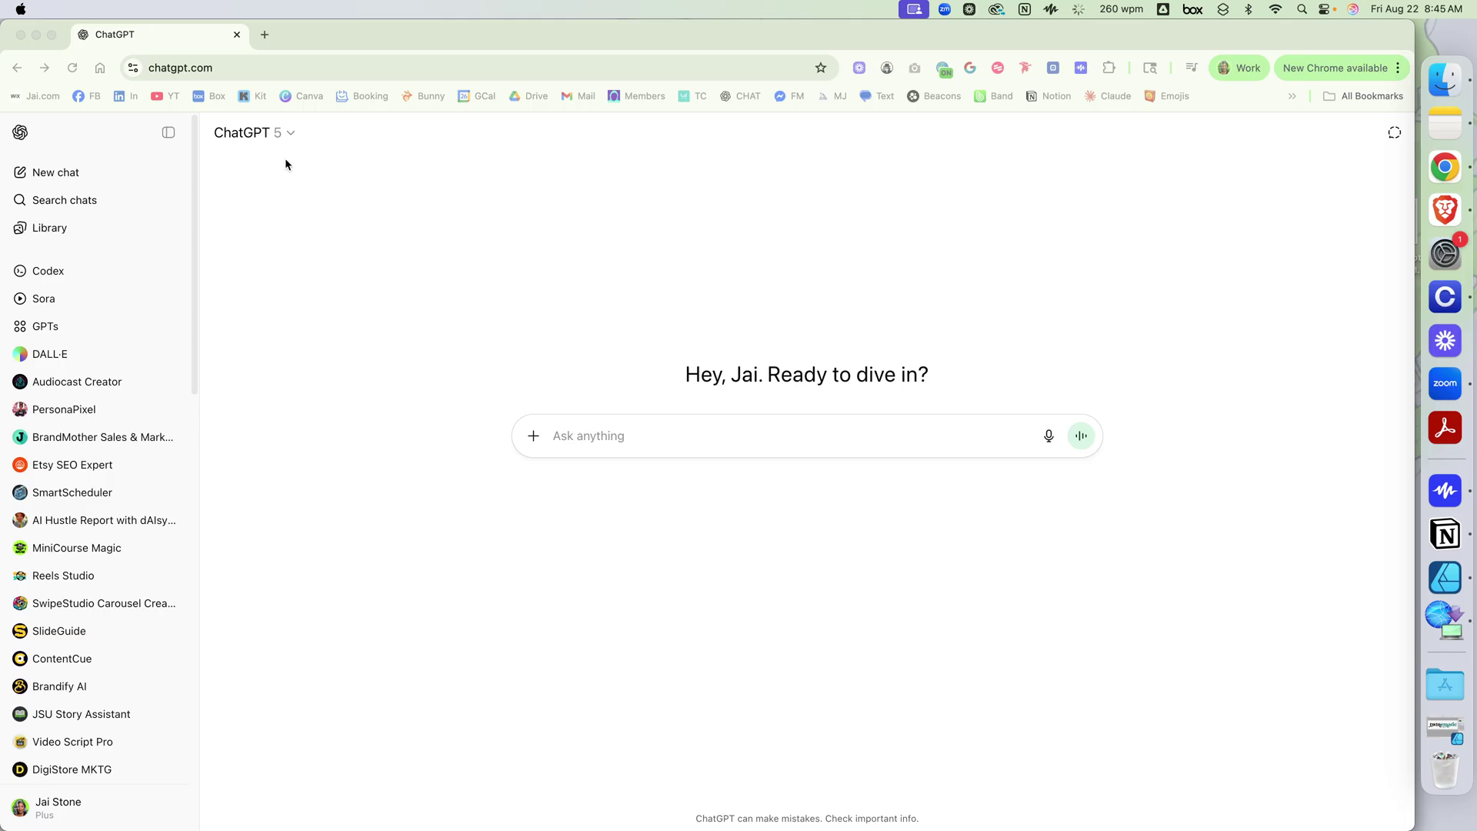
# Choose GPT-4.1 under Legacy models and confirm it in the model picker.
pyautogui.click(287, 134)
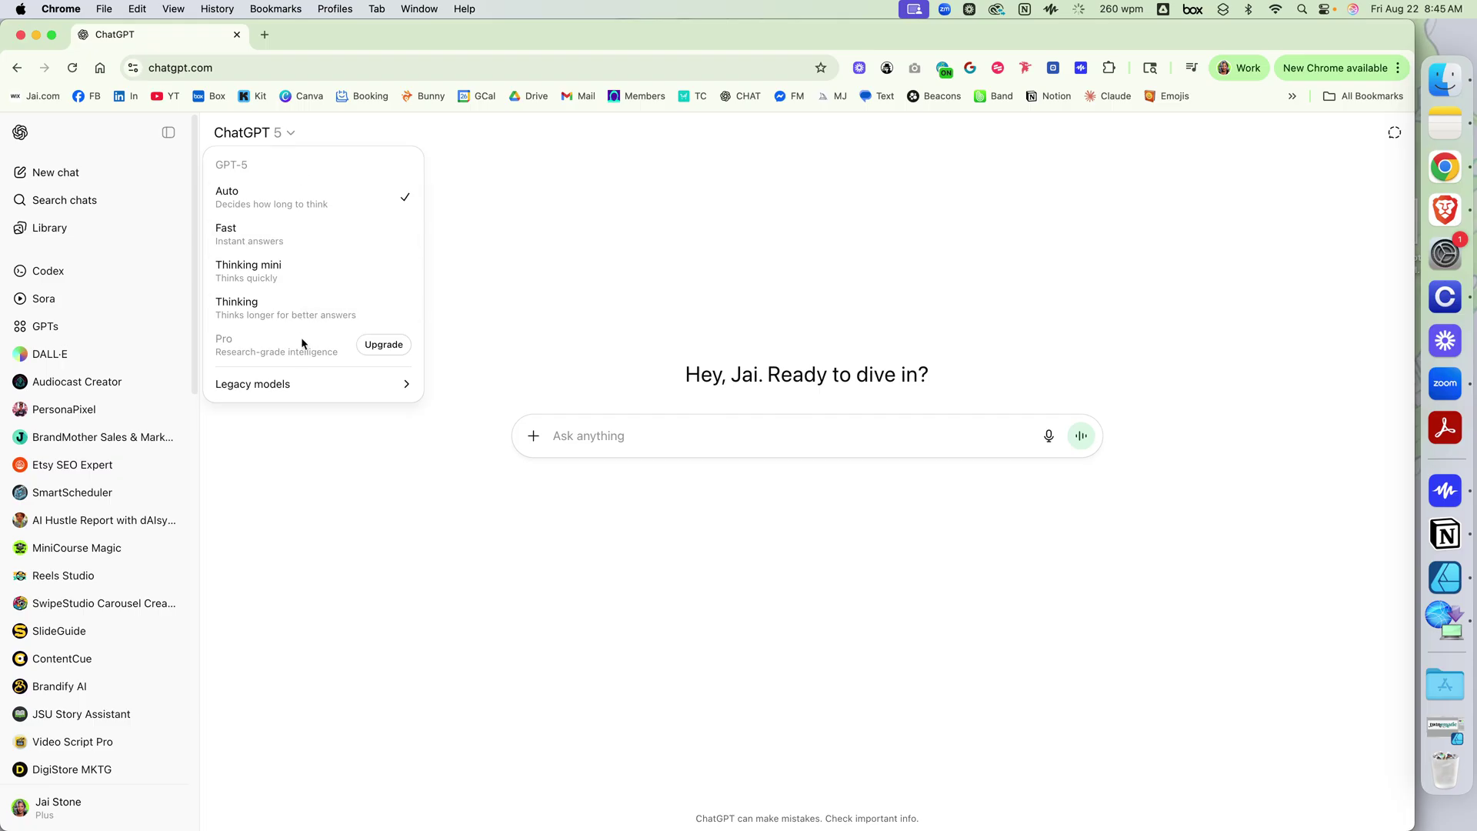
pyautogui.moveTo(300, 380)
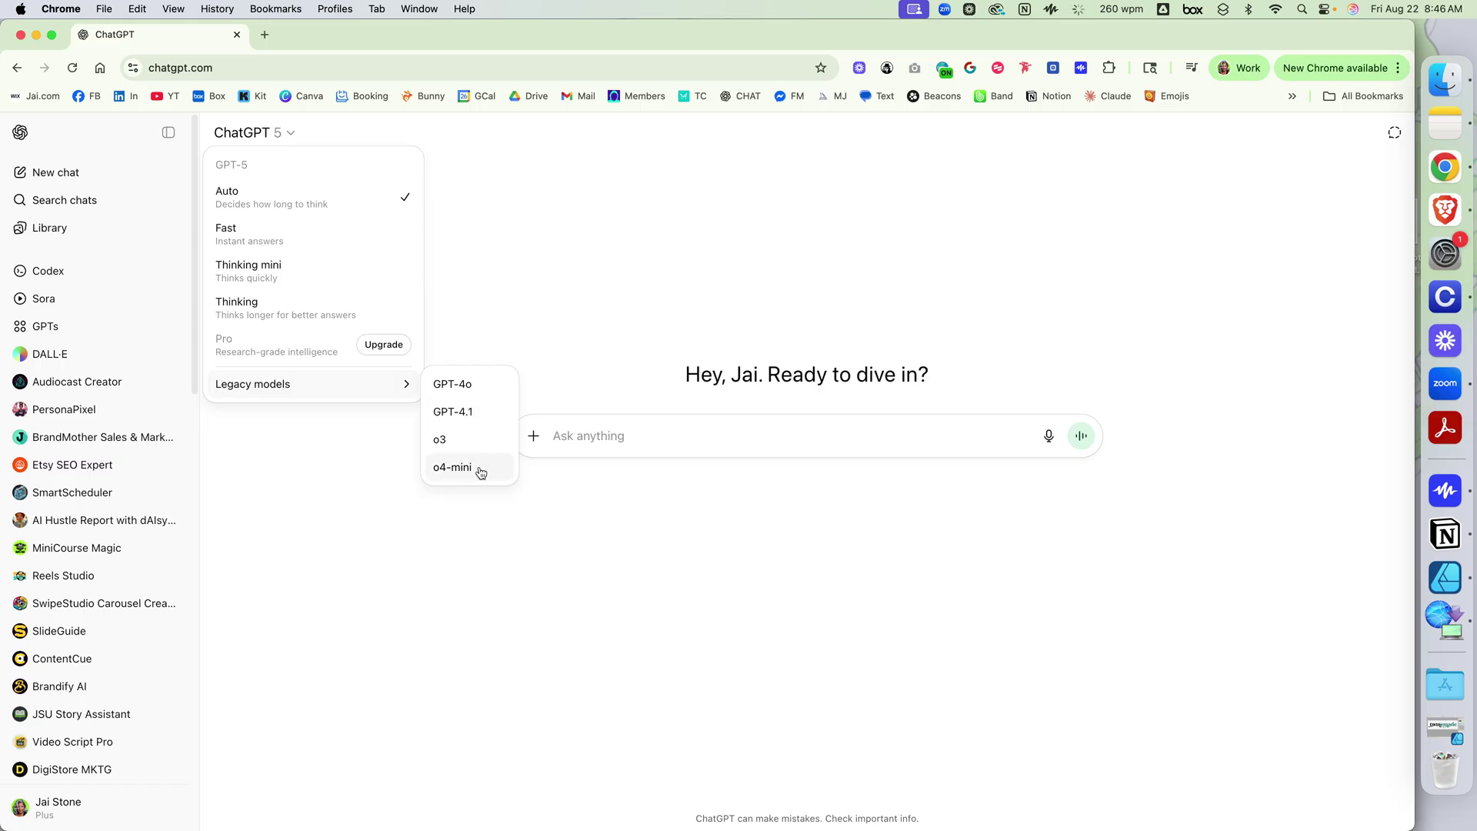
pyautogui.click(474, 414)
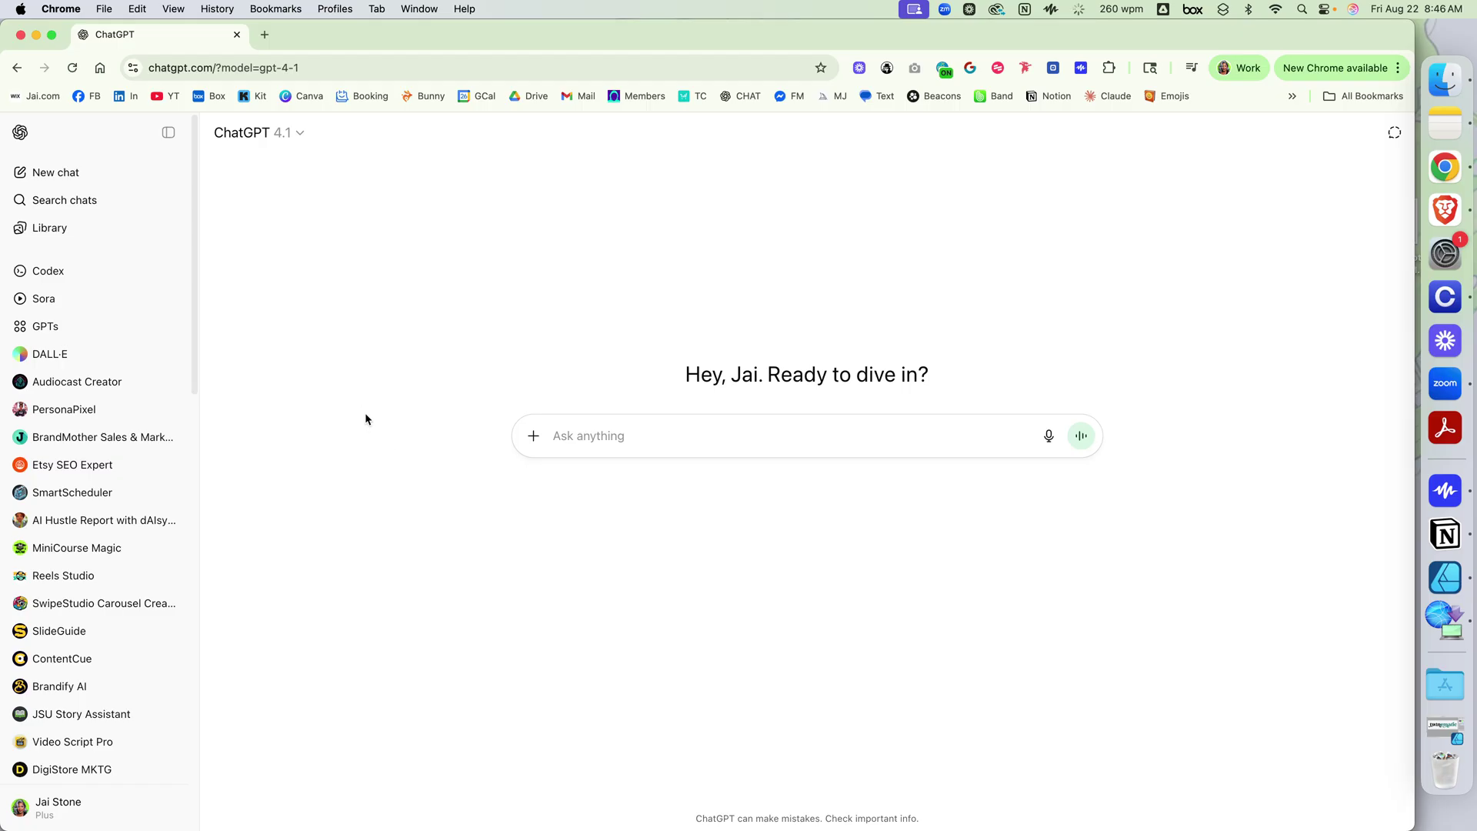
pyautogui.click(299, 134)
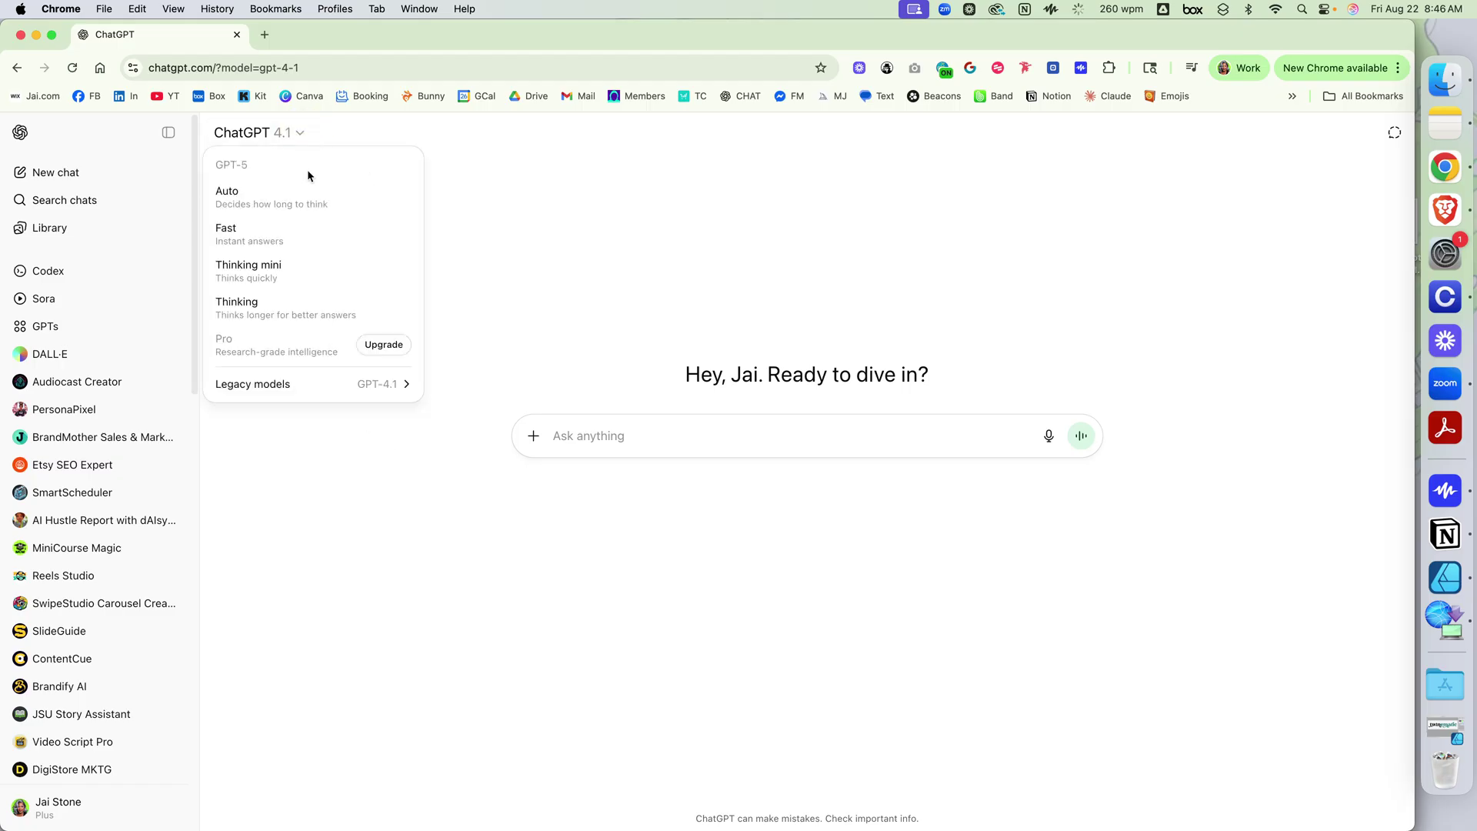
pyautogui.click(377, 223)
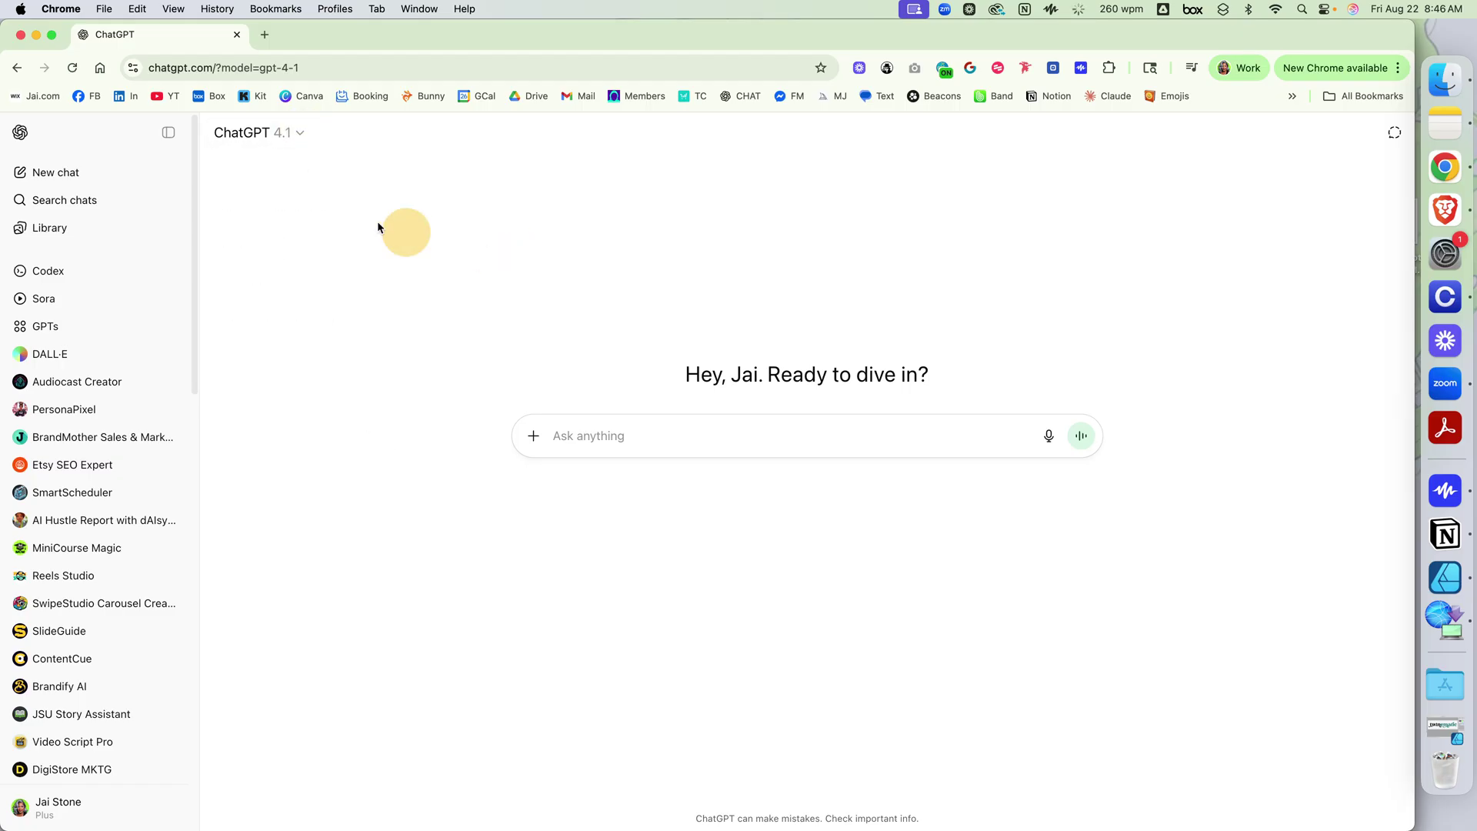
# Start a new chat from the sidebar and verify it still uses GPT-4.1.
pyautogui.click(50, 176)
pyautogui.click(53, 172)
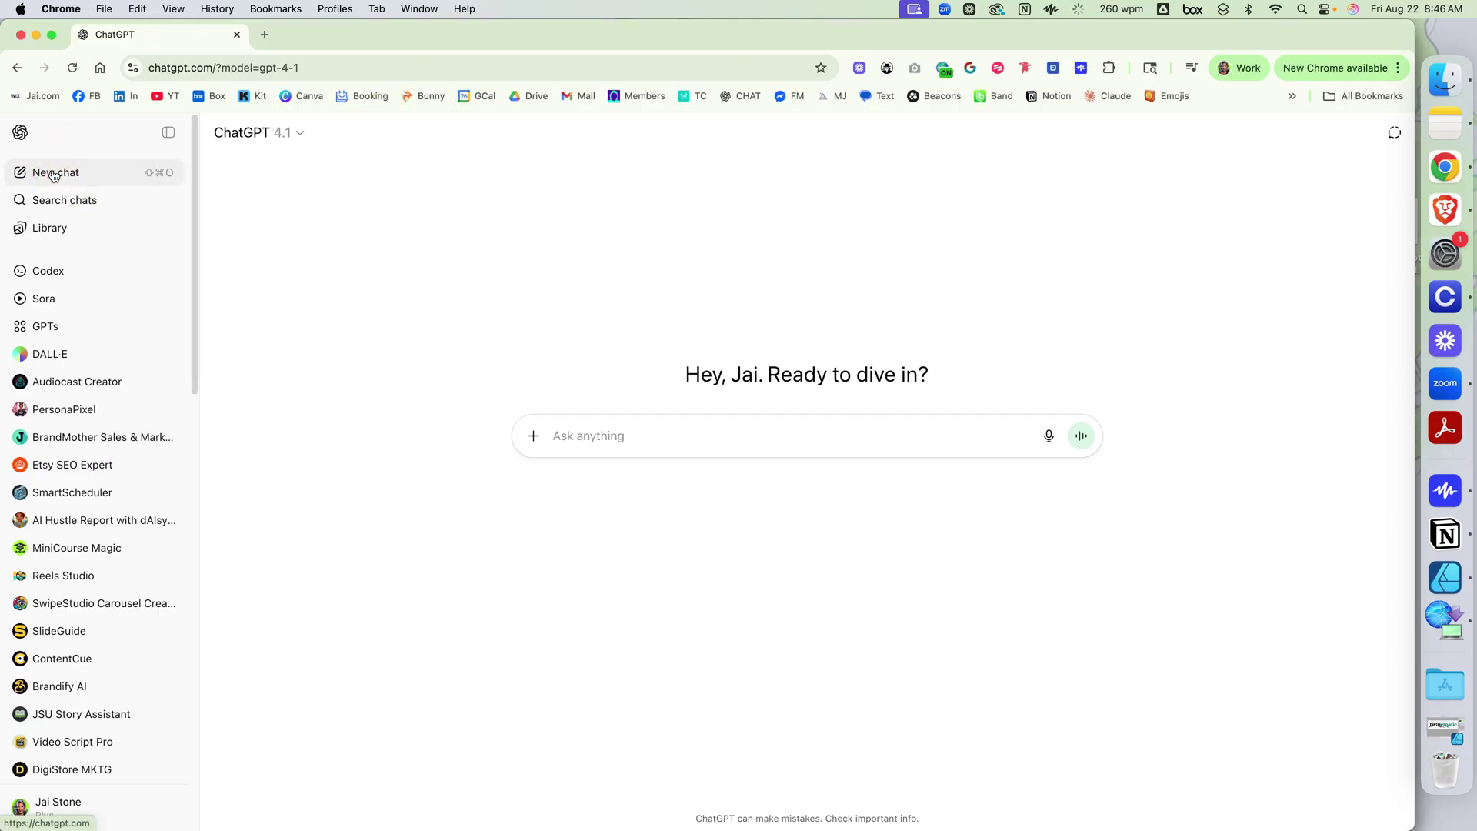
pyautogui.click(92, 171)
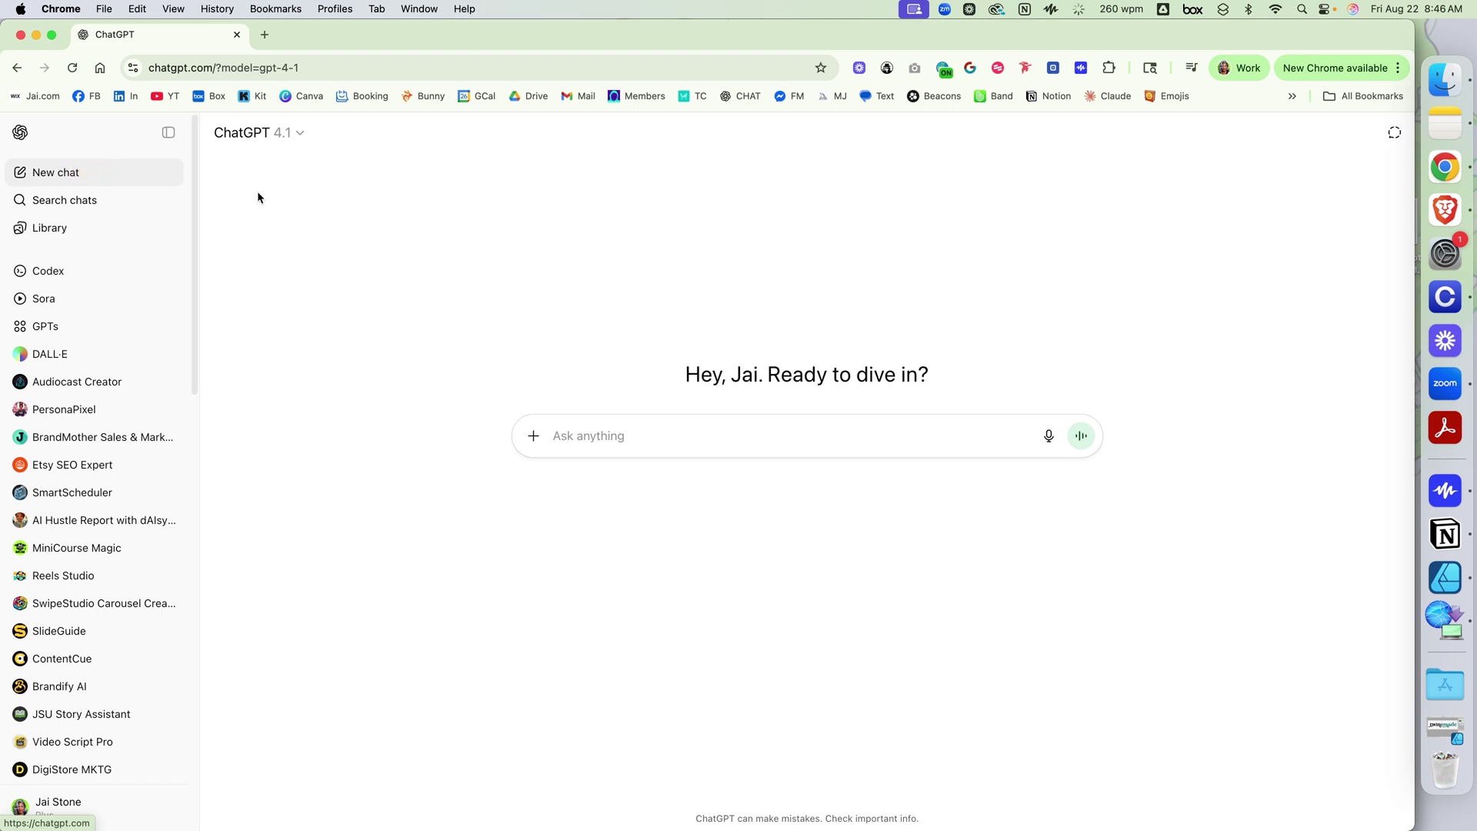
pyautogui.click(183, 157)
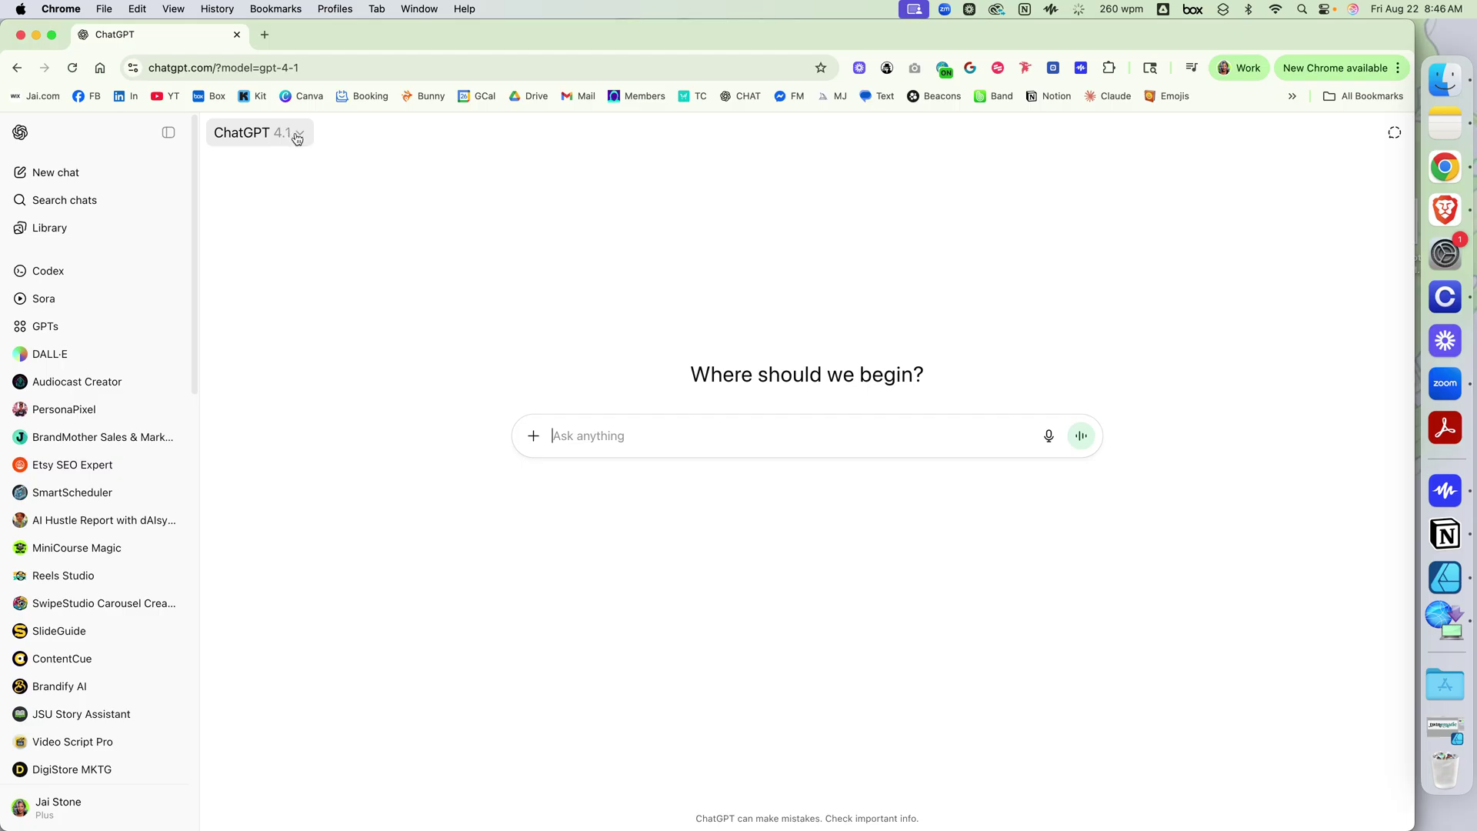
pyautogui.click(297, 136)
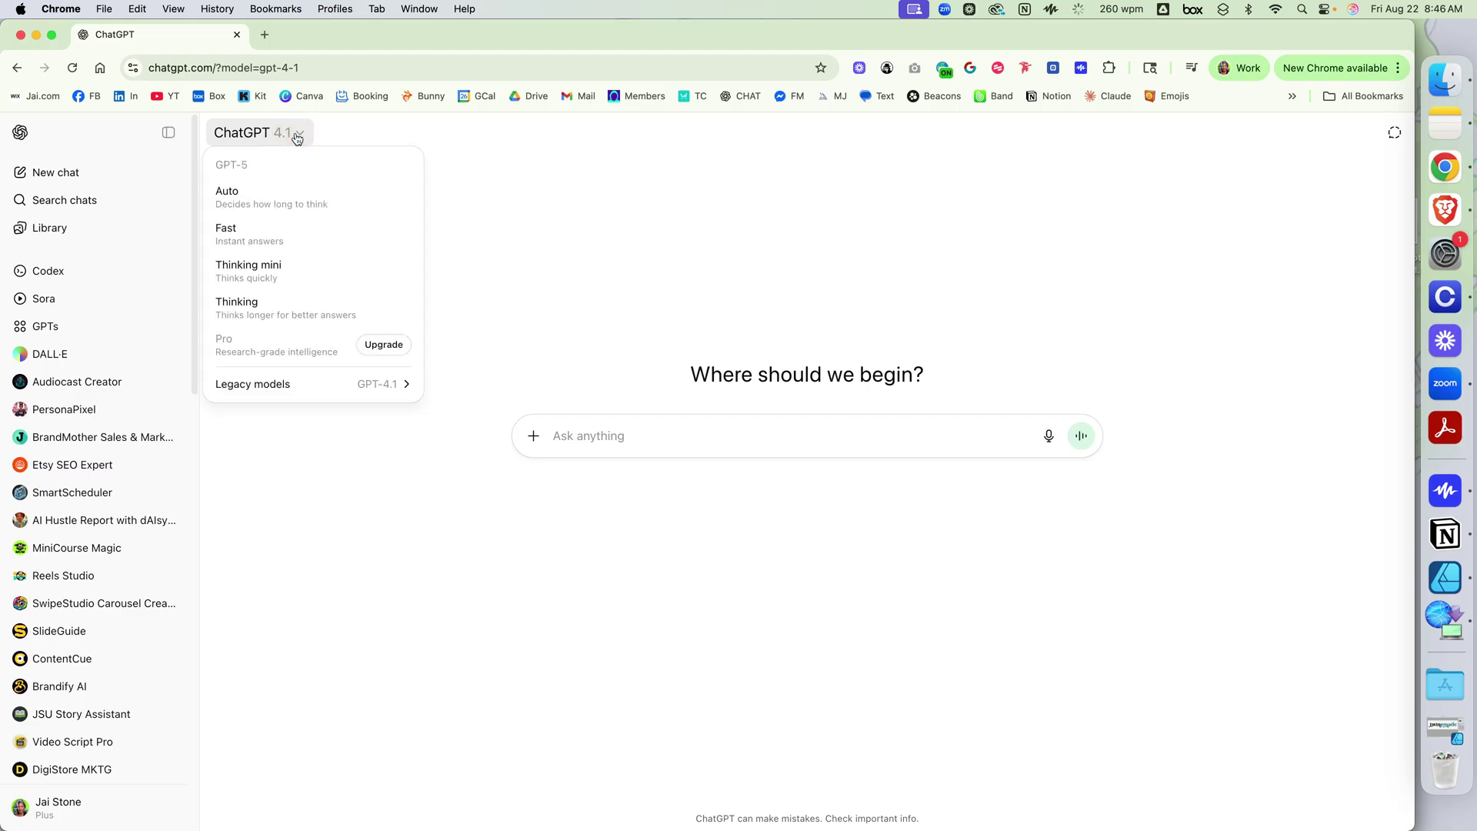
pyautogui.click(513, 275)
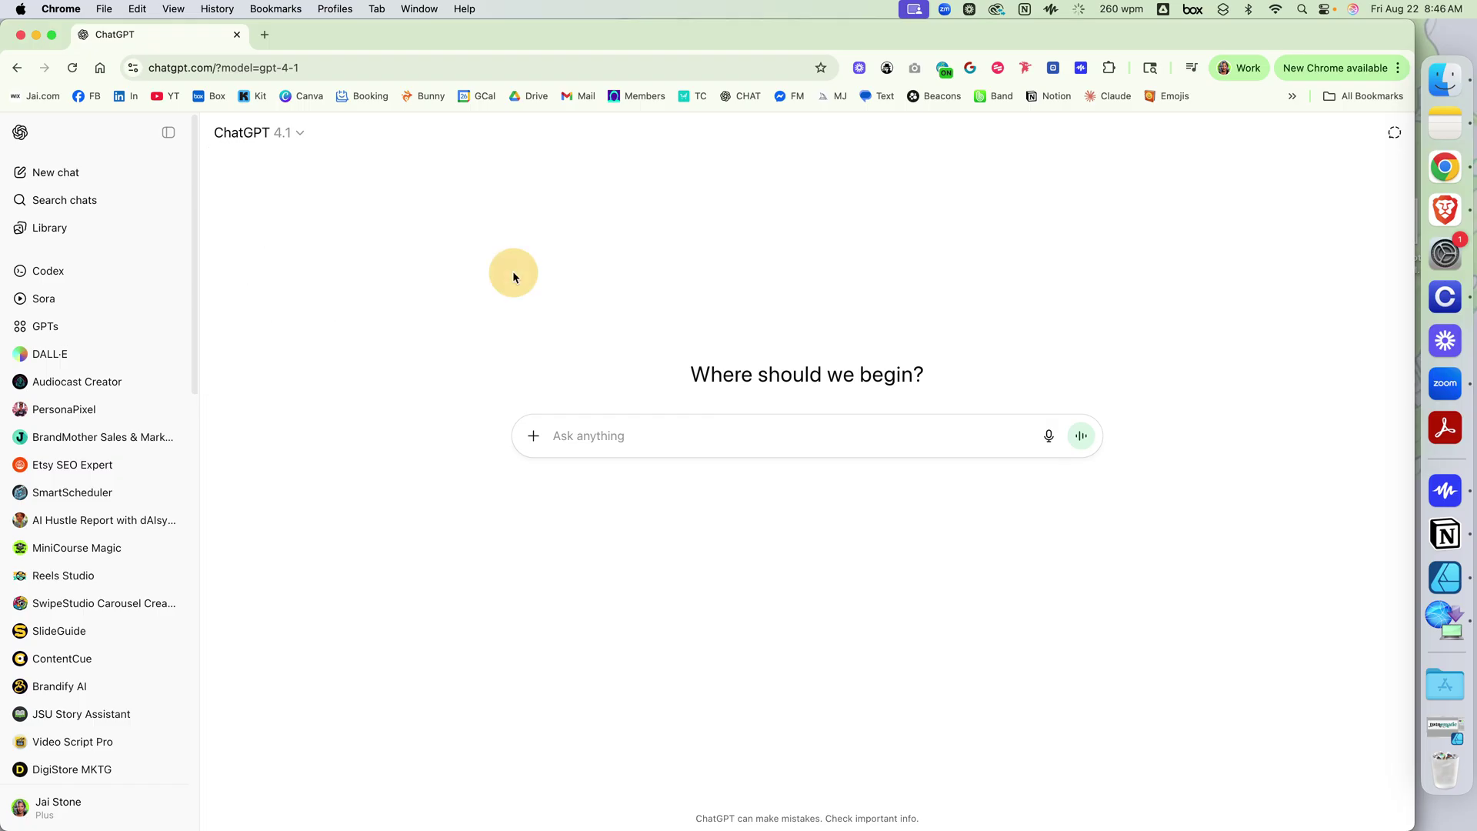
# Minimize the ChatGPT window and switch to the YouTube Shorts tab.
pyautogui.click(39, 39)
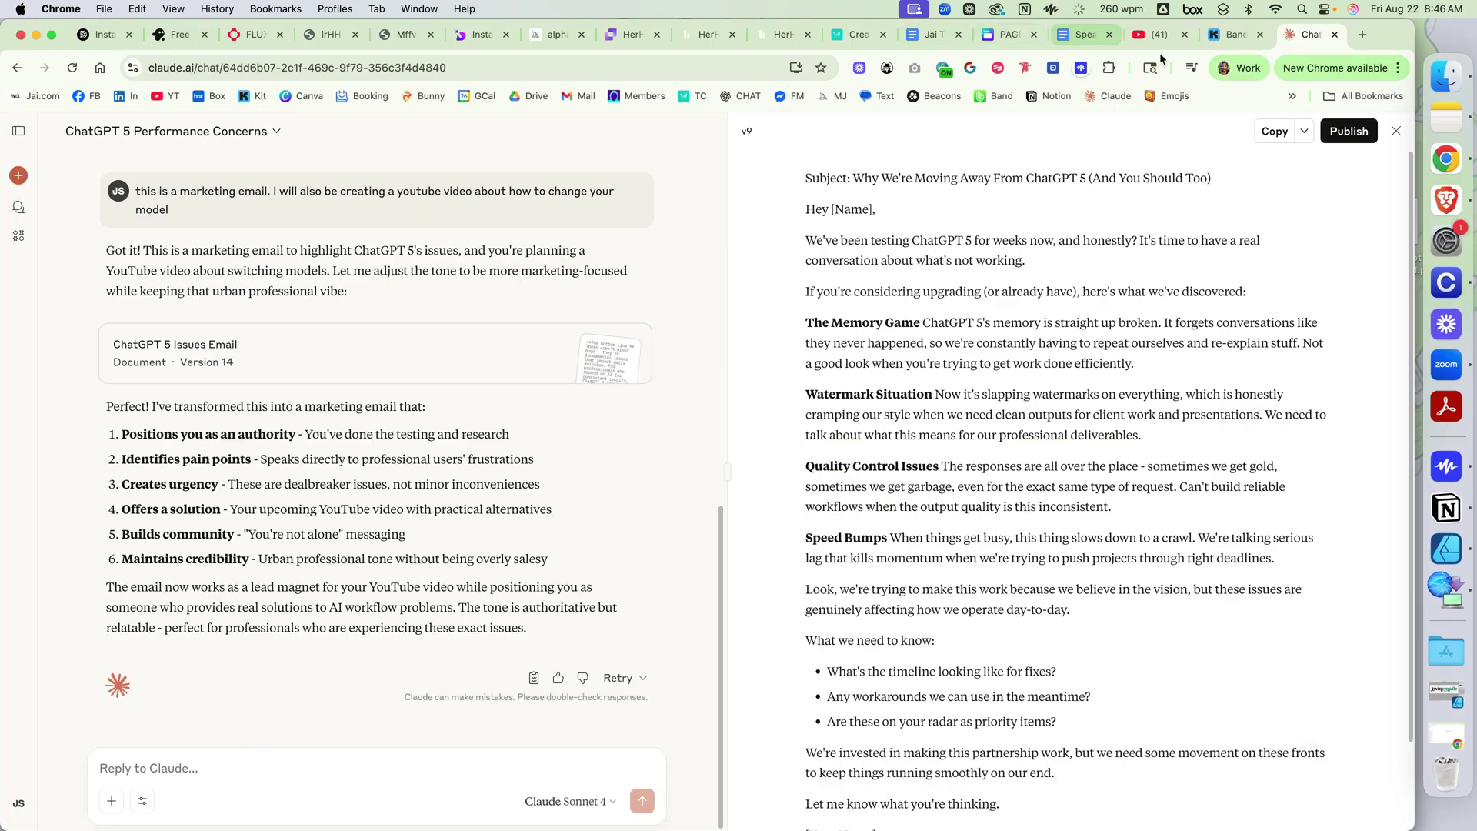
pyautogui.click(1157, 37)
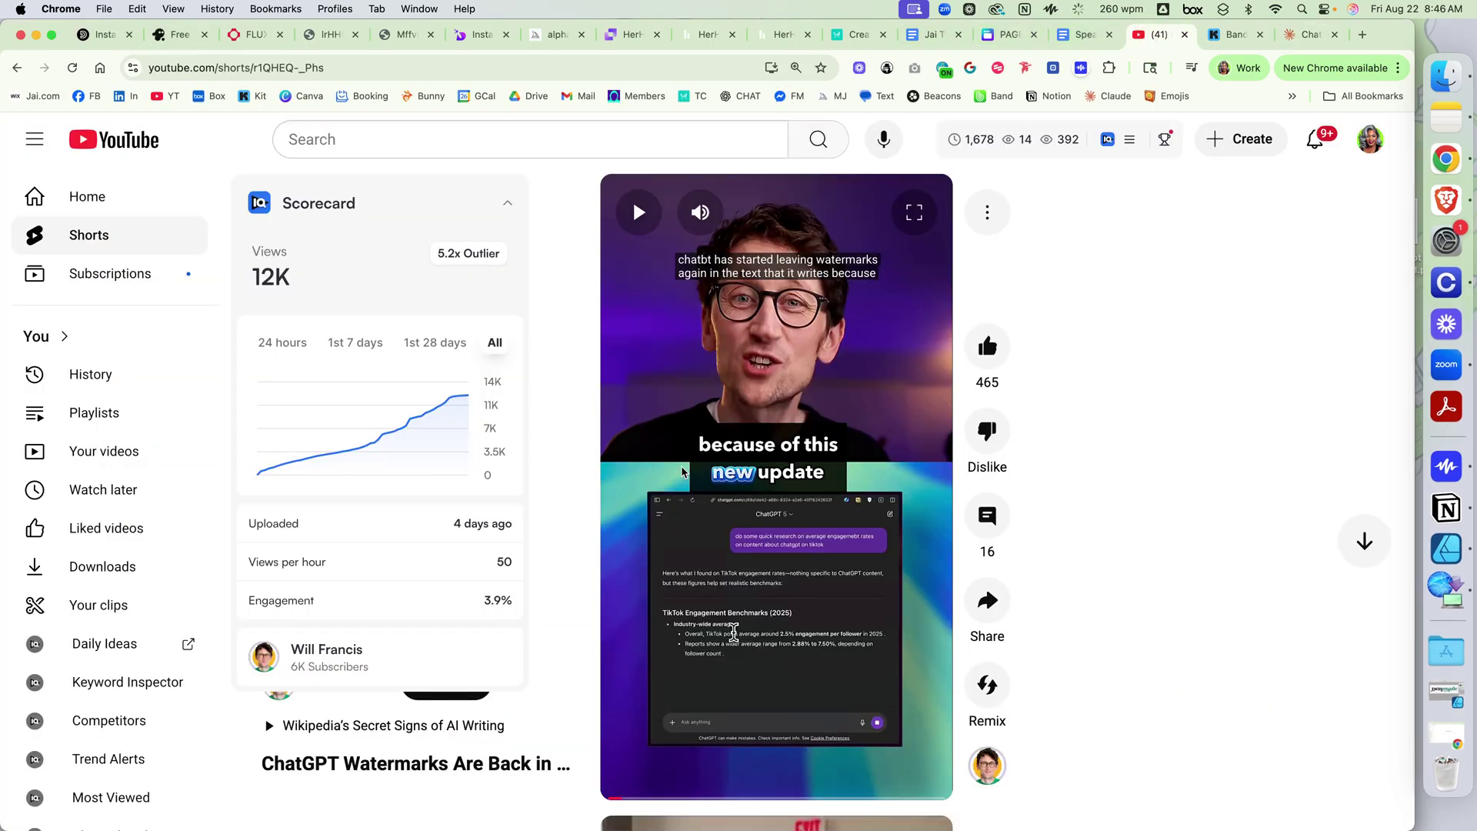